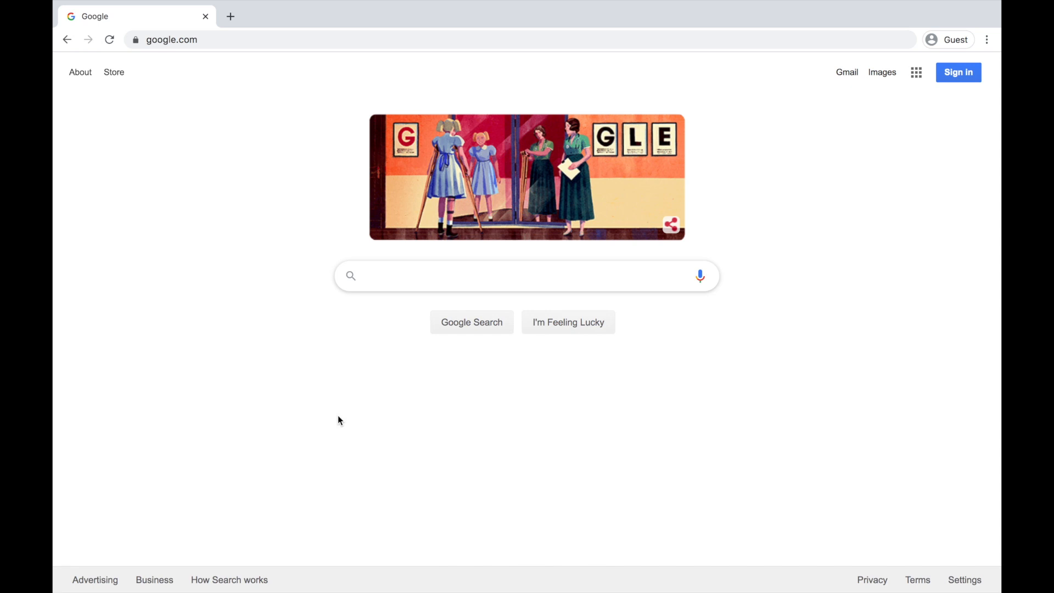
Load the Zoom homepage by entering zoom.us in Chrome's address bar.
left_click(241, 42)
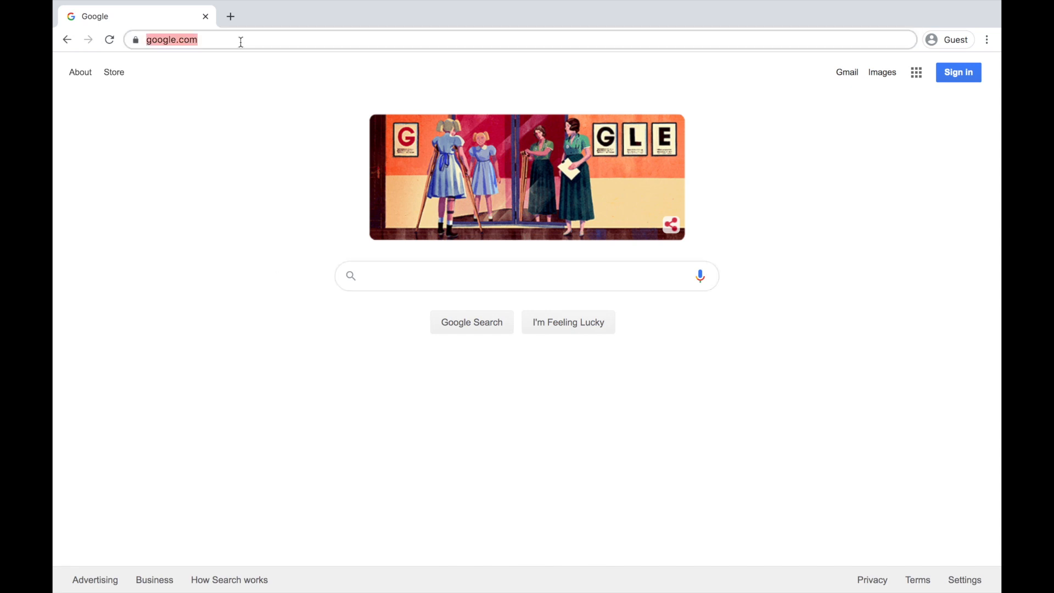
type("zoom.")
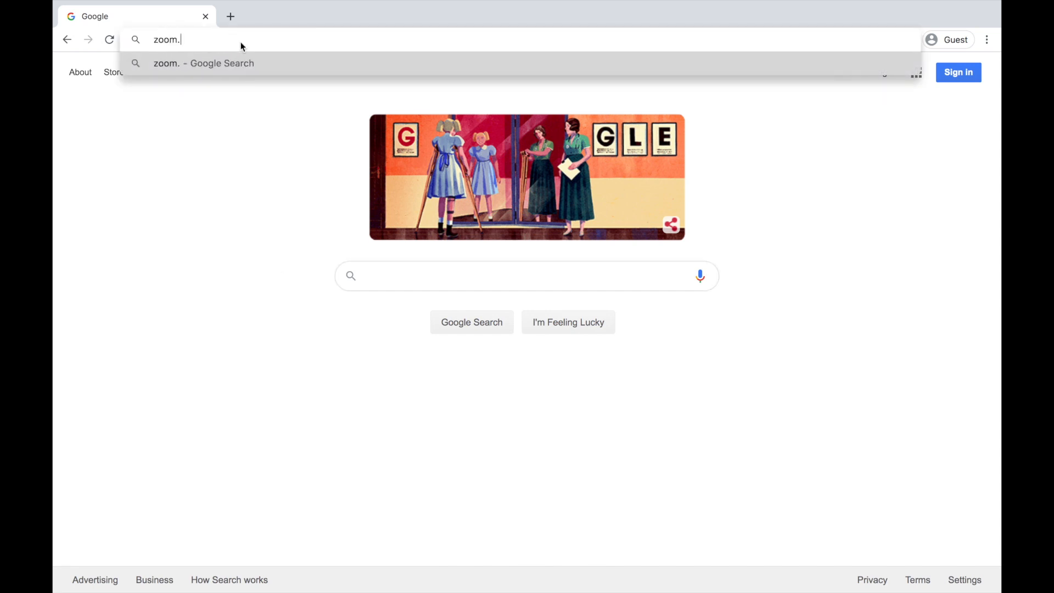
type("us")
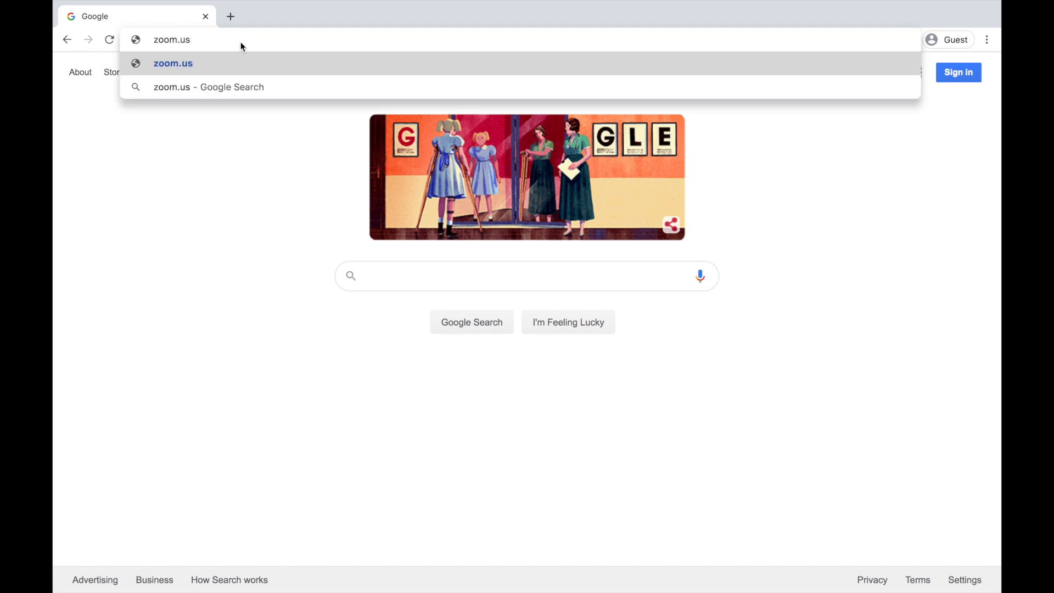
key("Return")
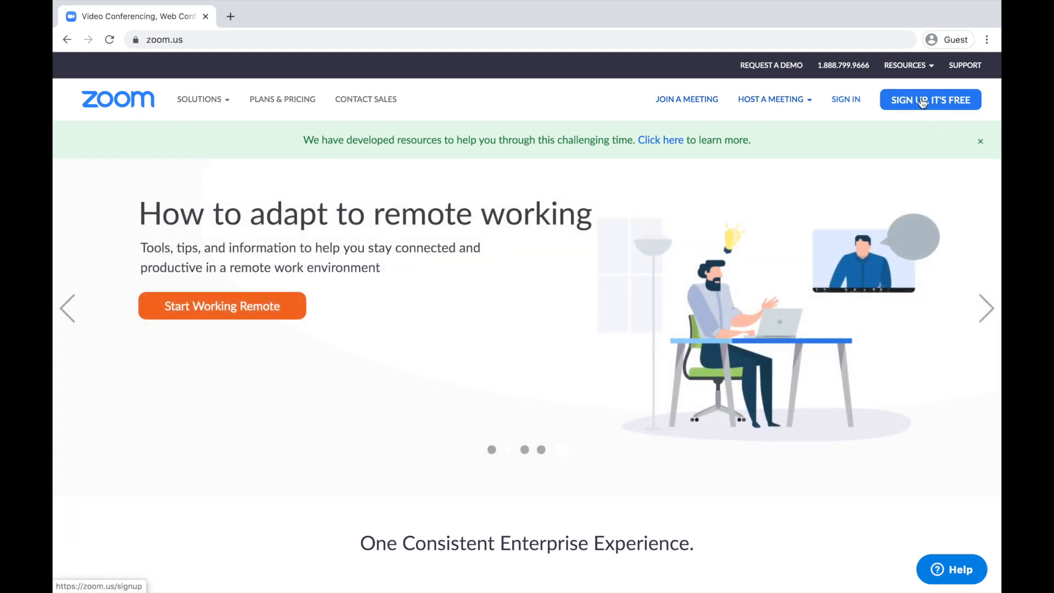
Sign up for a free Zoom account using the Gmail address.
left_click(933, 102)
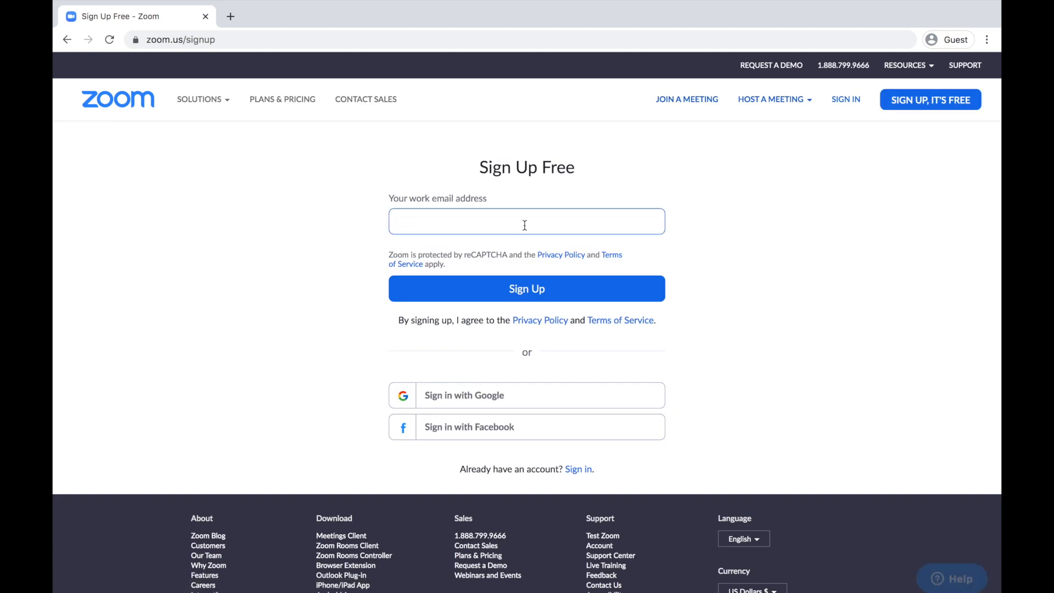
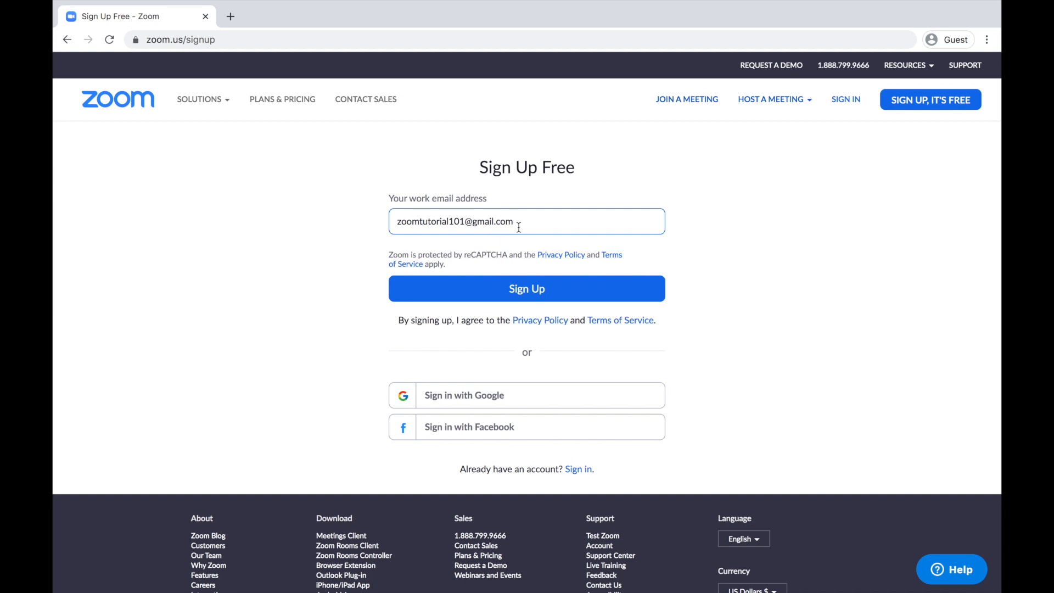
left_click(533, 289)
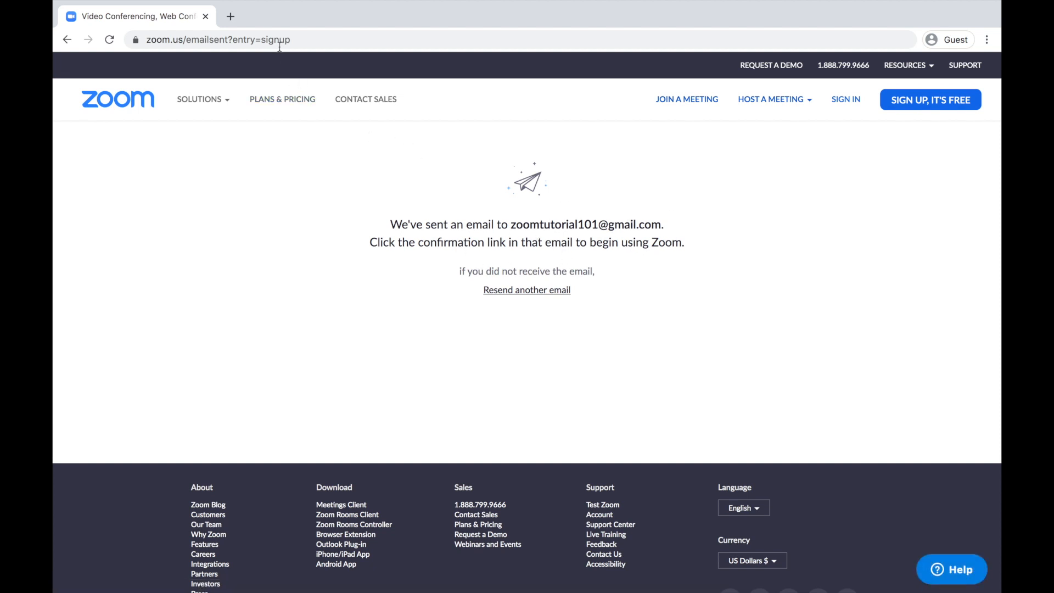
left_click(231, 16)
Go to gmail.com and sign in with the existing Google account and its password.
type("gmail.com")
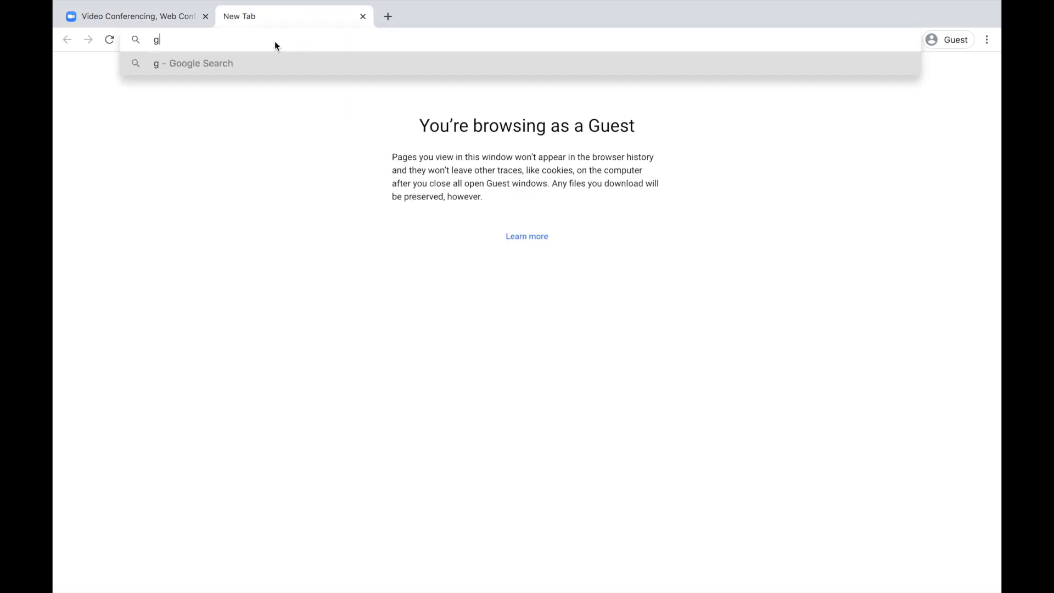
key("Return")
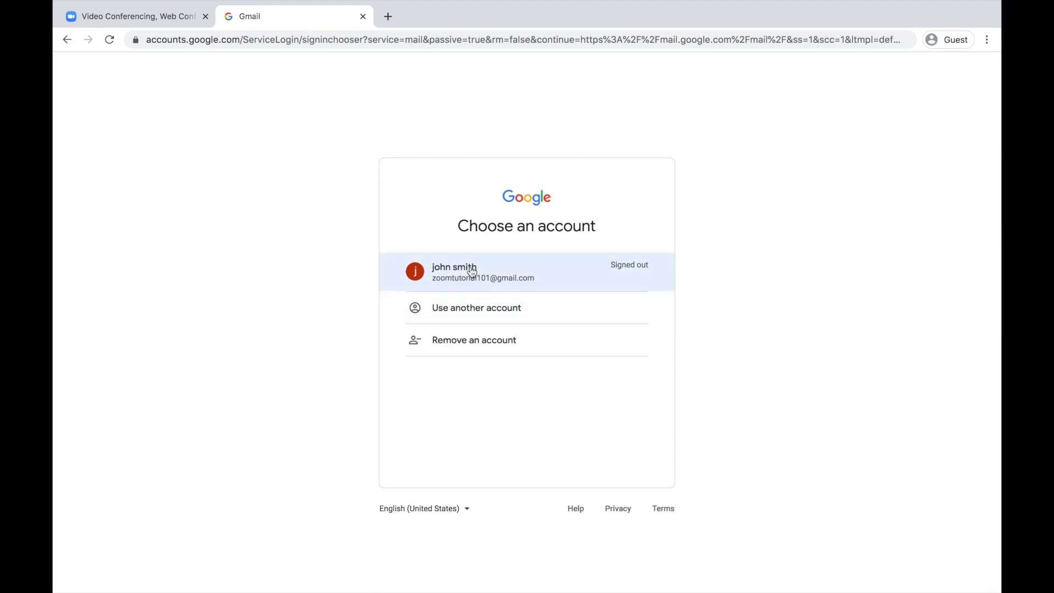
left_click(489, 284)
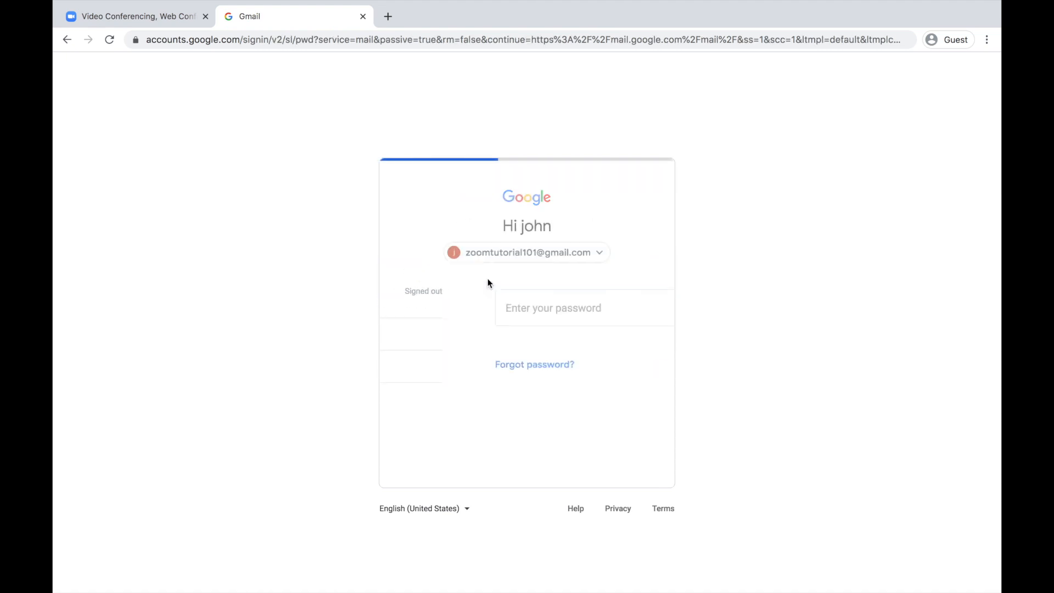
type("********")
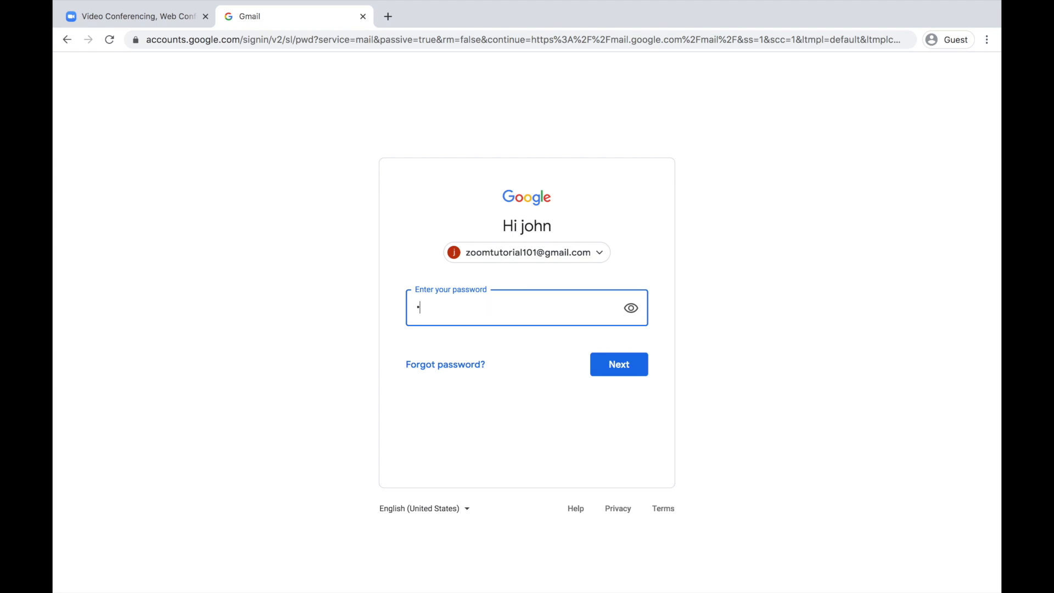
type("***")
key("Return")
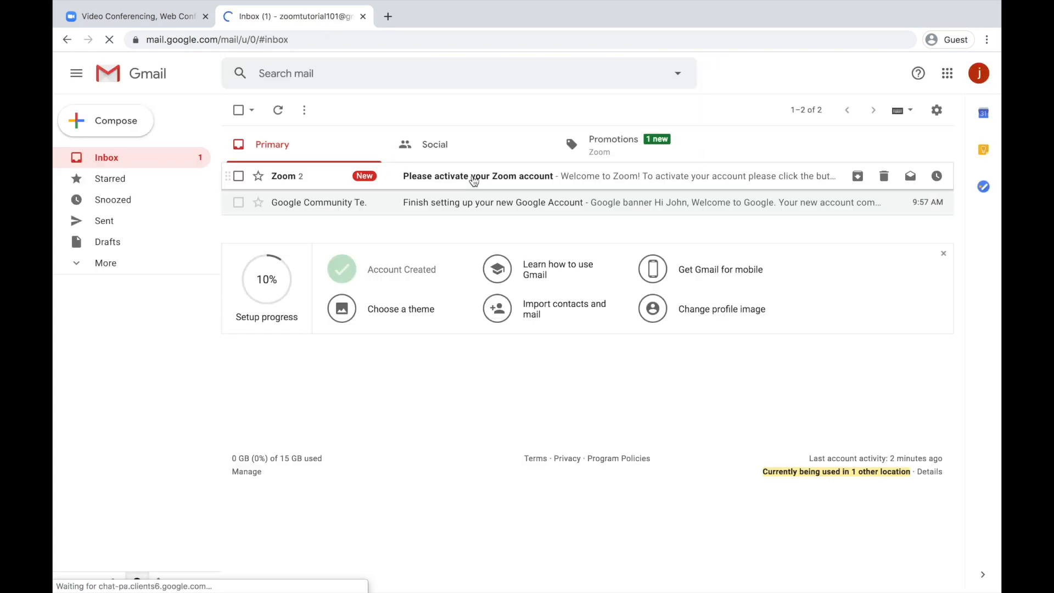
Activate the Zoom account from the 'Please activate your Zoom account' email.
left_click(473, 176)
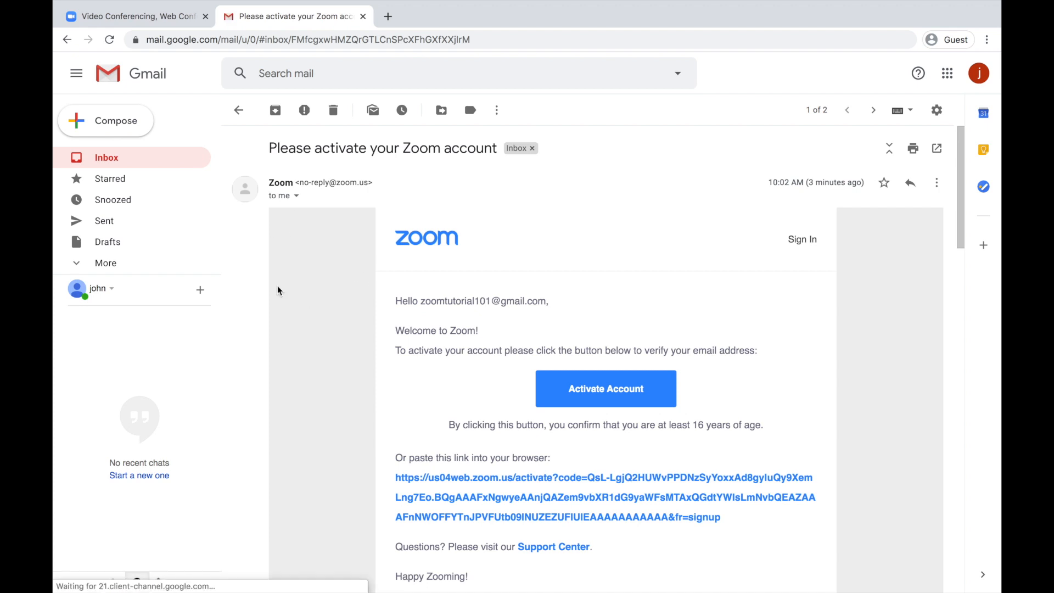
scroll(396, 351, "down", 2)
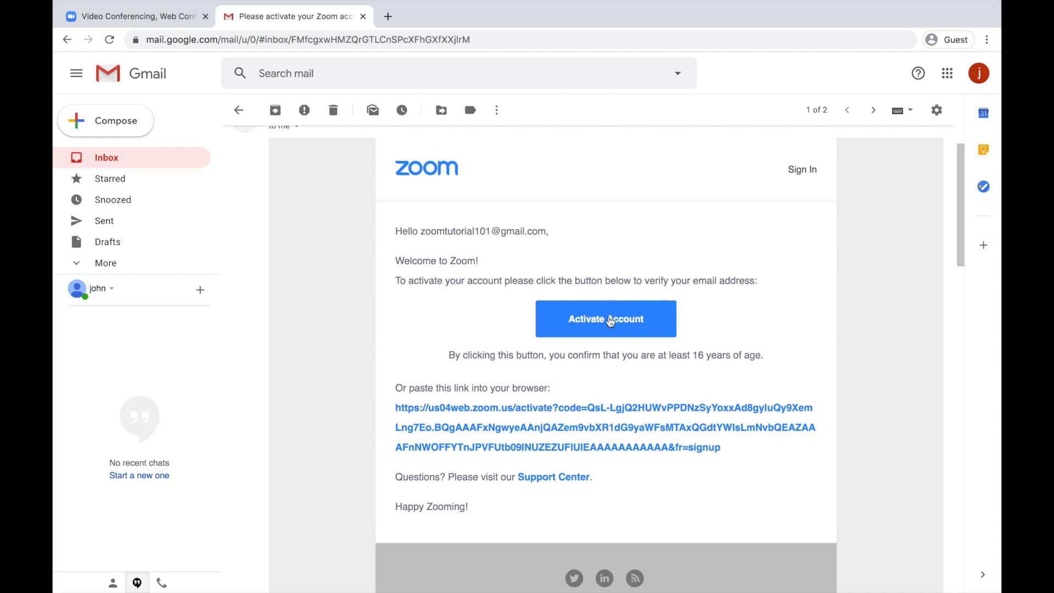
scroll(512, 340, "down", 2)
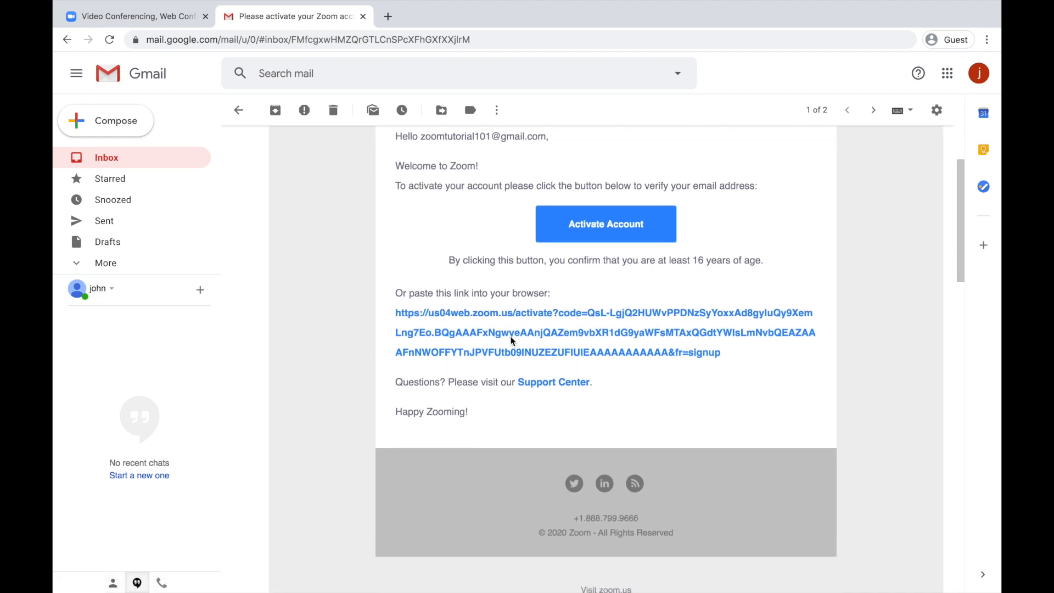
scroll(512, 340, "up", 3)
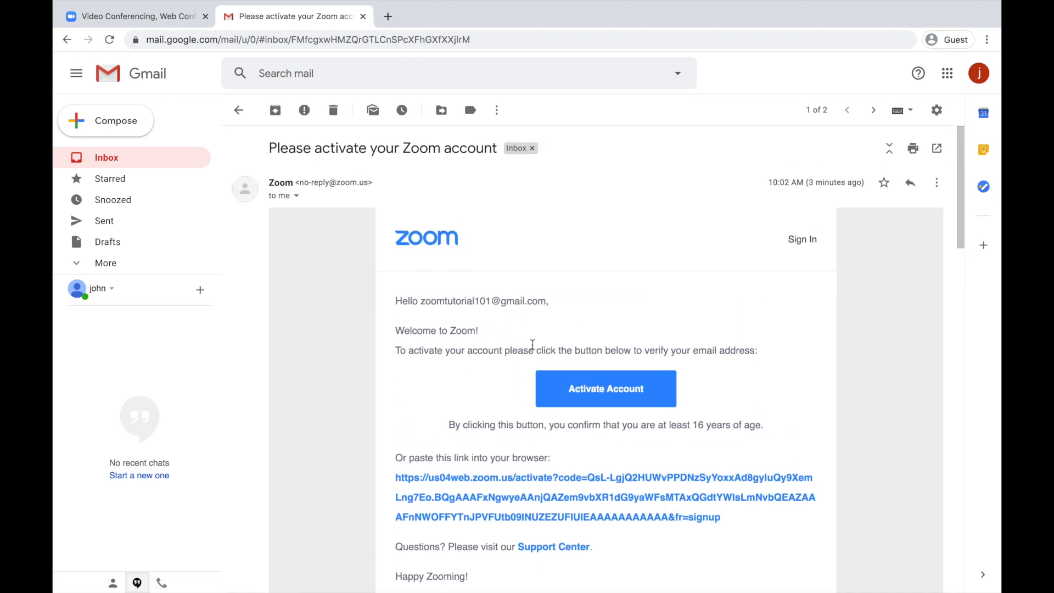
scroll(687, 317, "down", 2)
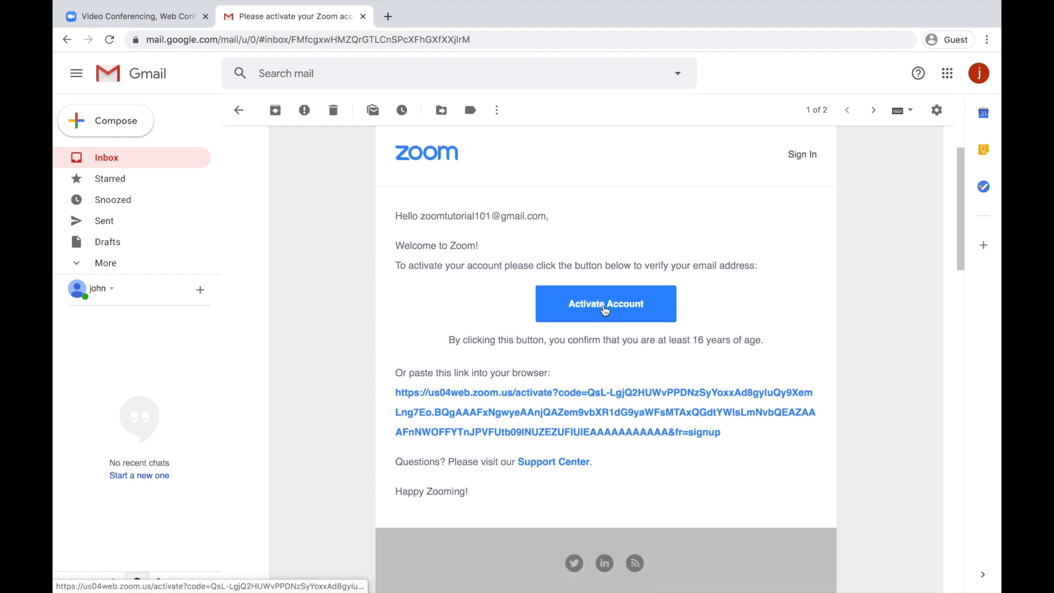
left_click(605, 309)
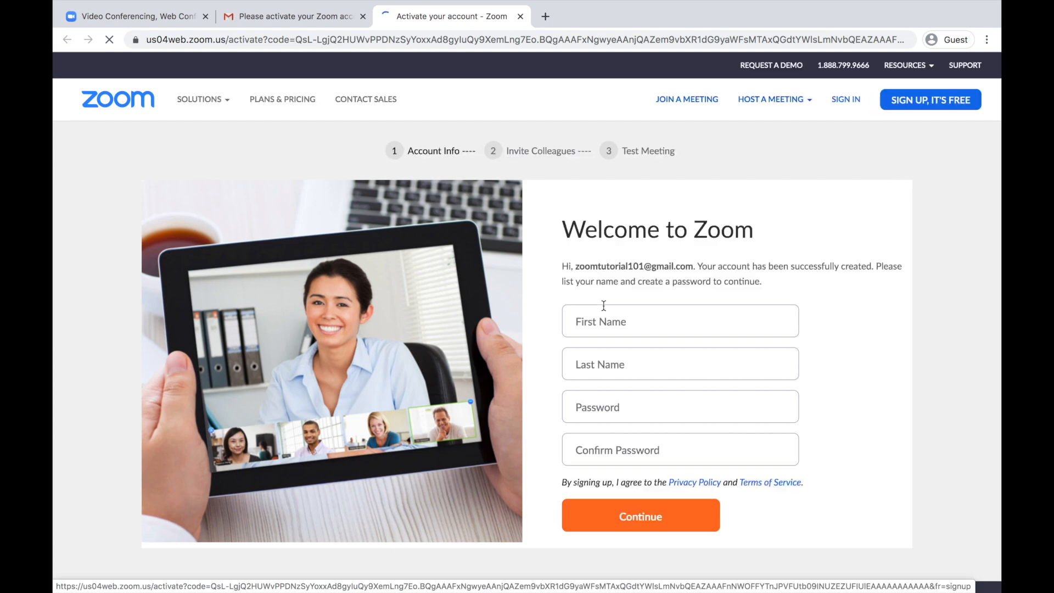
Enter the account holder's first and last name plus a password, and continue.
scroll(840, 363, "down", 1)
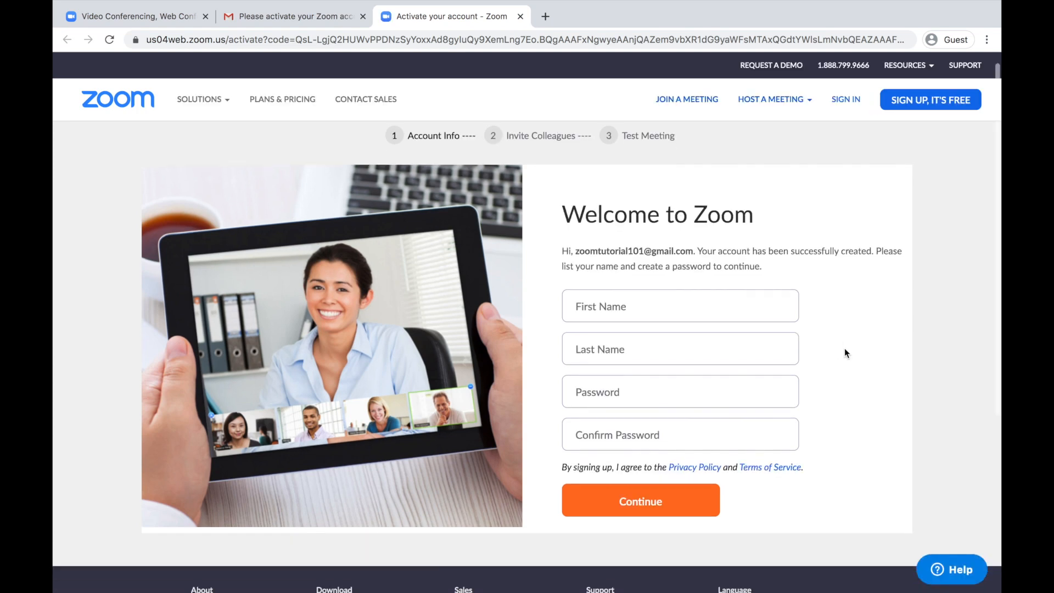
left_click(714, 294)
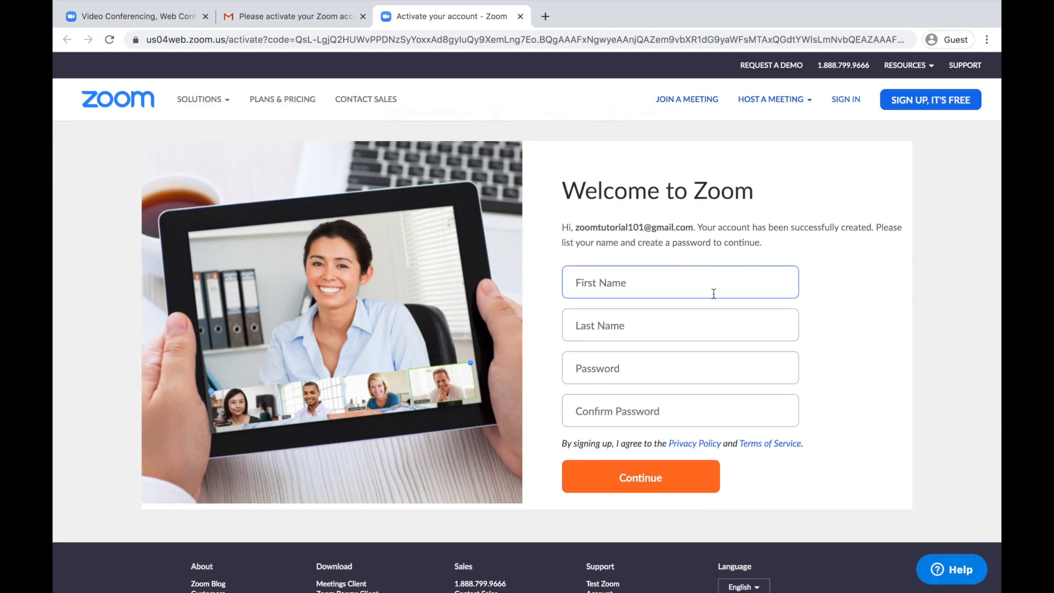
type("john")
key("Tab")
type("smith")
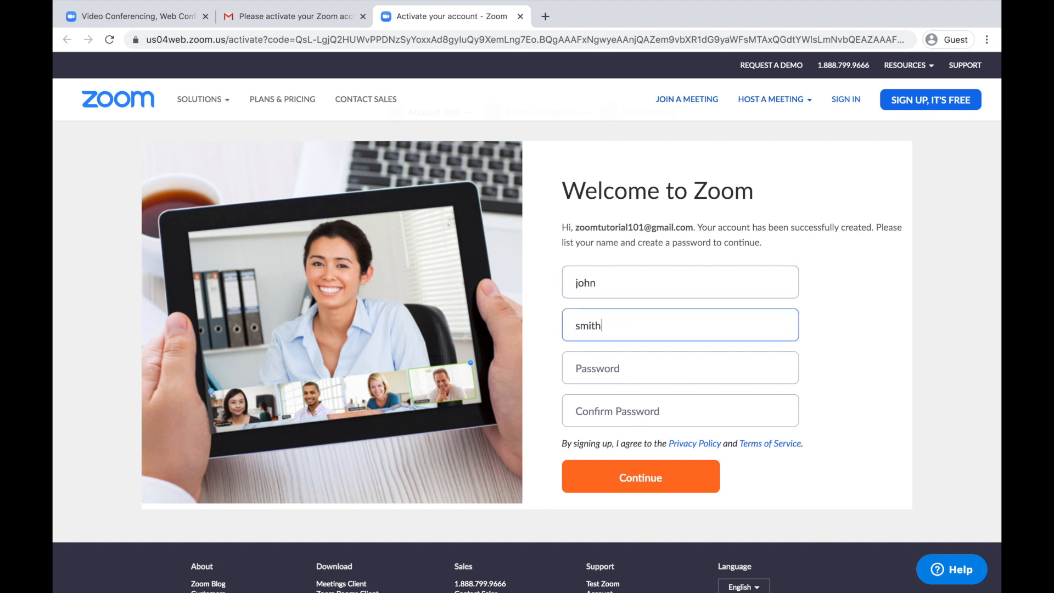
key("Tab")
type("•••••••")
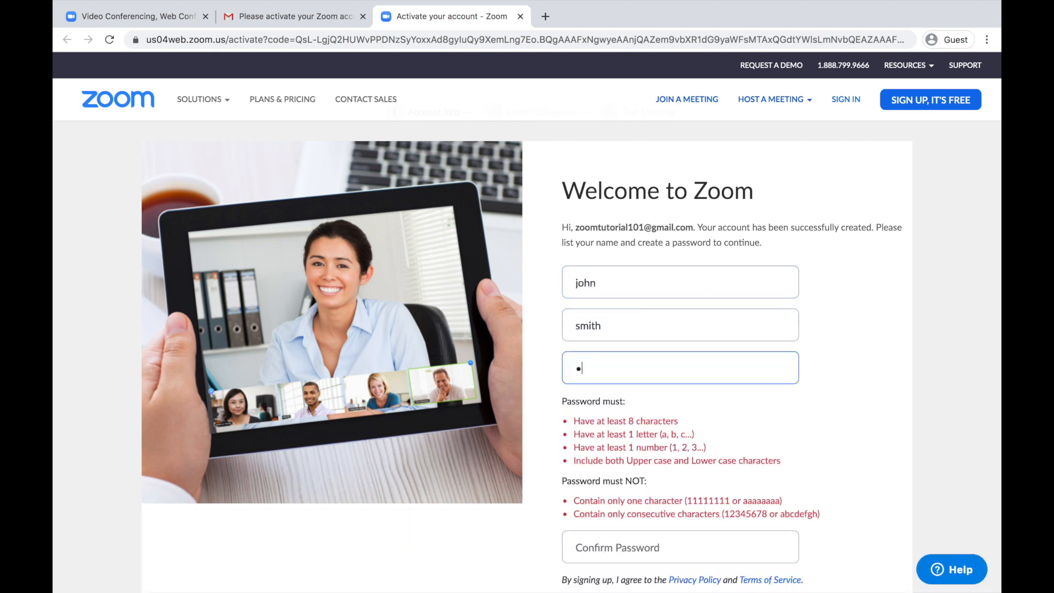
type("••••")
key("Tab")
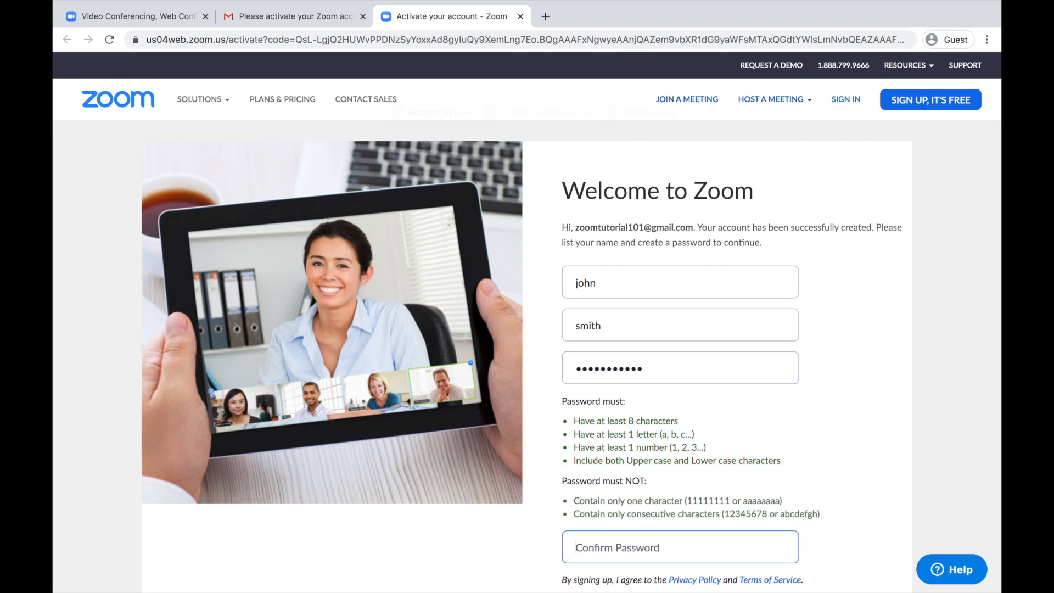
type("•••••••••••")
scroll(834, 401, "down", 2)
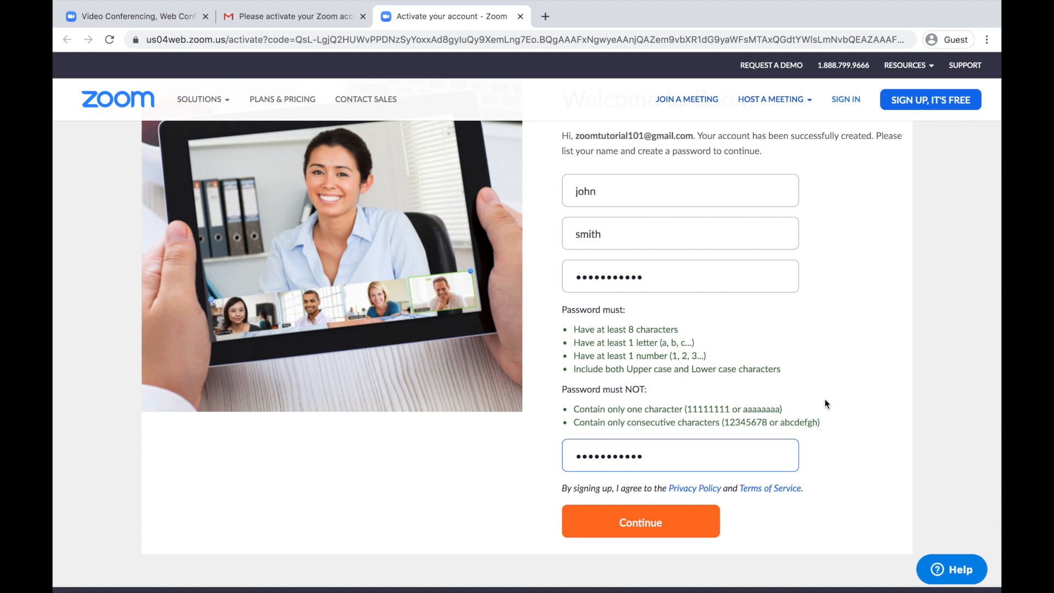
left_click(646, 525)
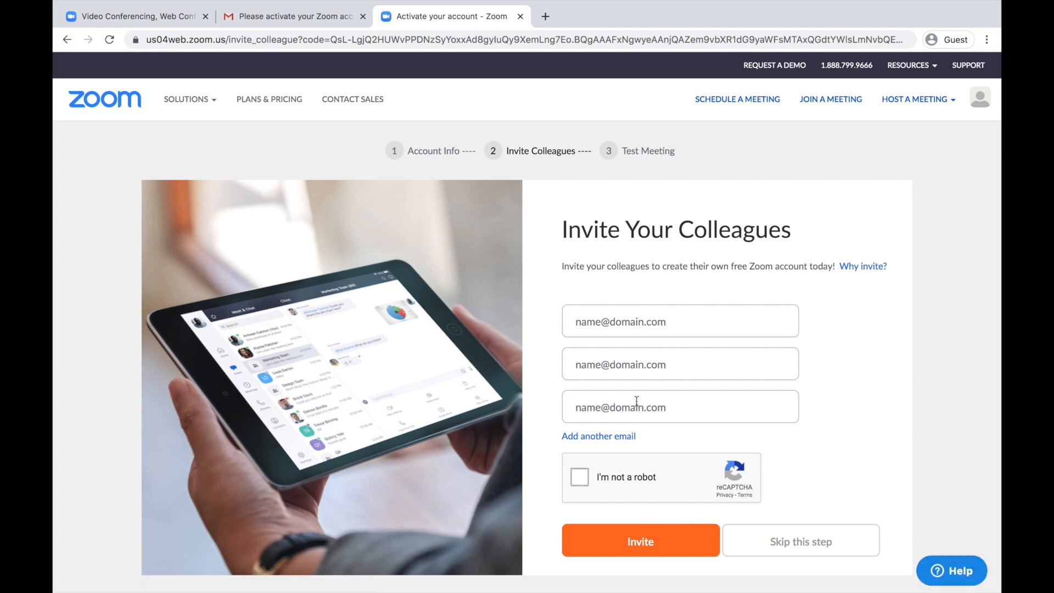
Skip the Invite Your Colleagues step to reach the Start your test meeting page.
scroll(637, 400, "down", 2)
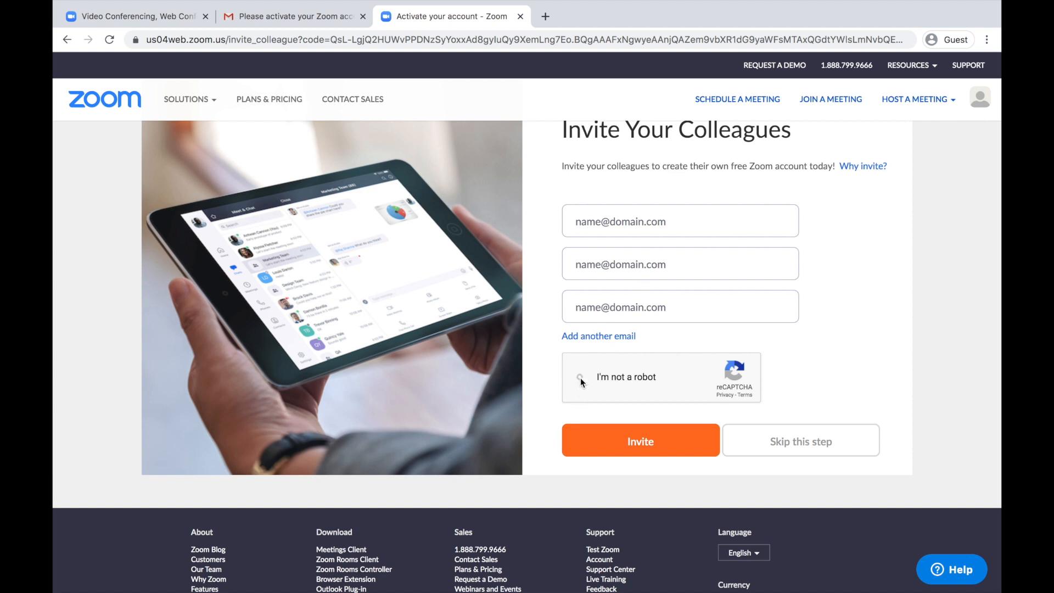
left_click(813, 449)
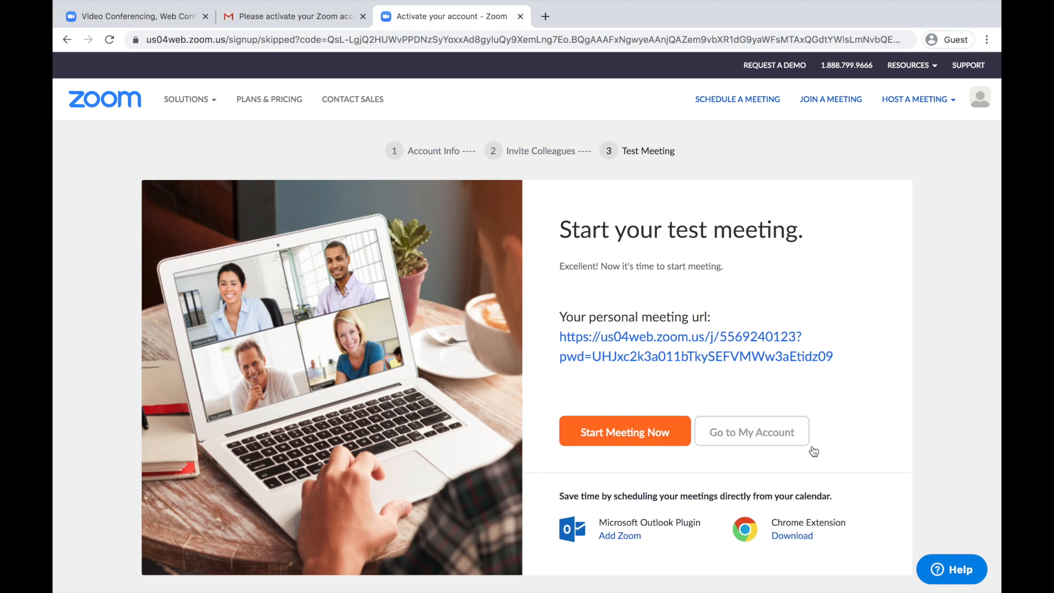
Go to the Profile page and close the 'Uplevel Your Meetings with Zoom Pro' pop-up.
scroll(838, 363, "down", 2)
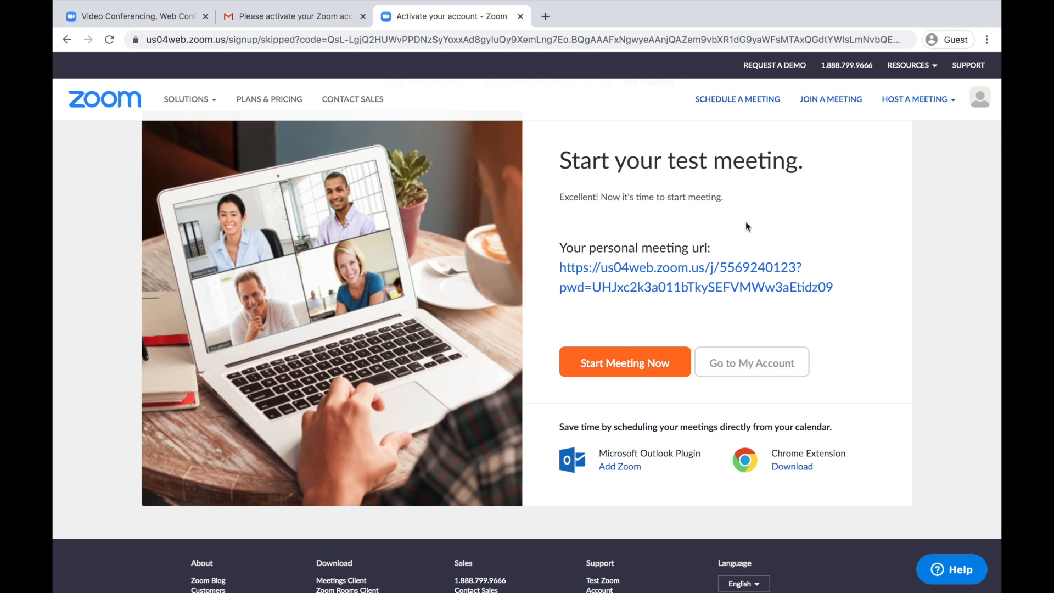
left_click(751, 369)
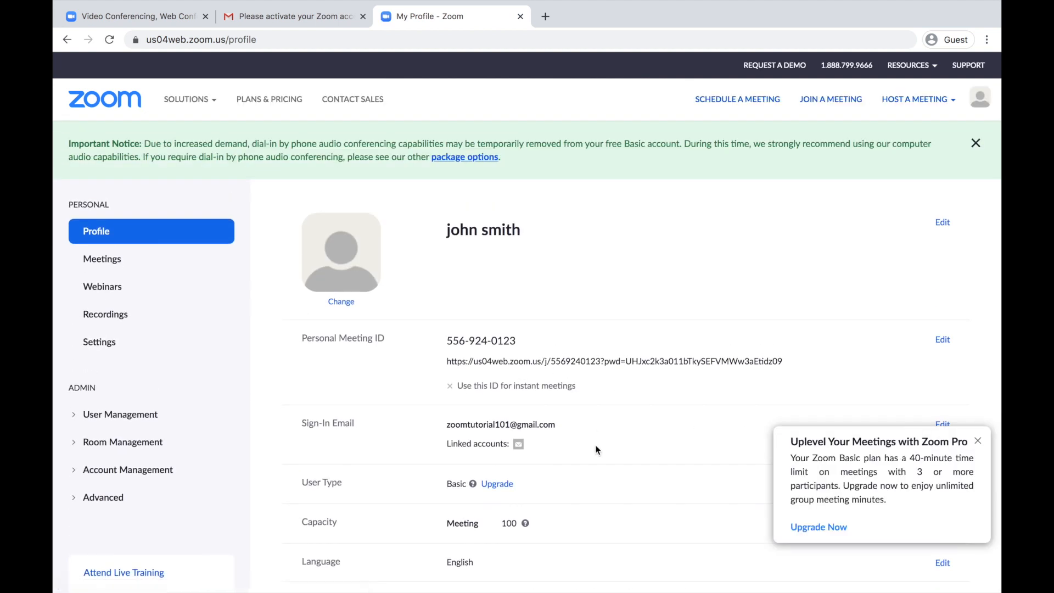
scroll(561, 455, "down", 2)
scroll(560, 453, "down", 5)
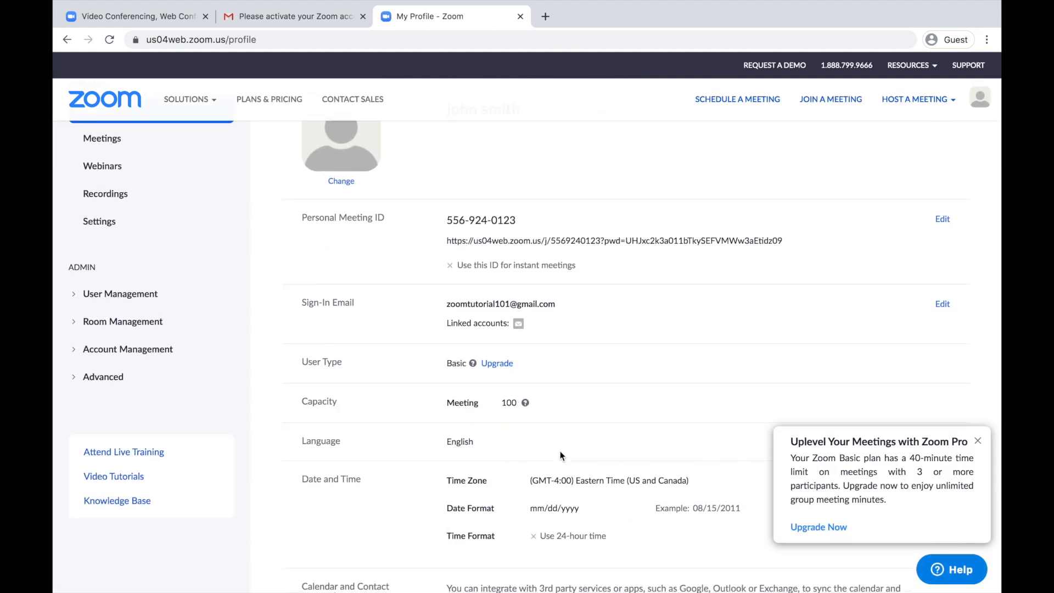
scroll(560, 456, "down", 1)
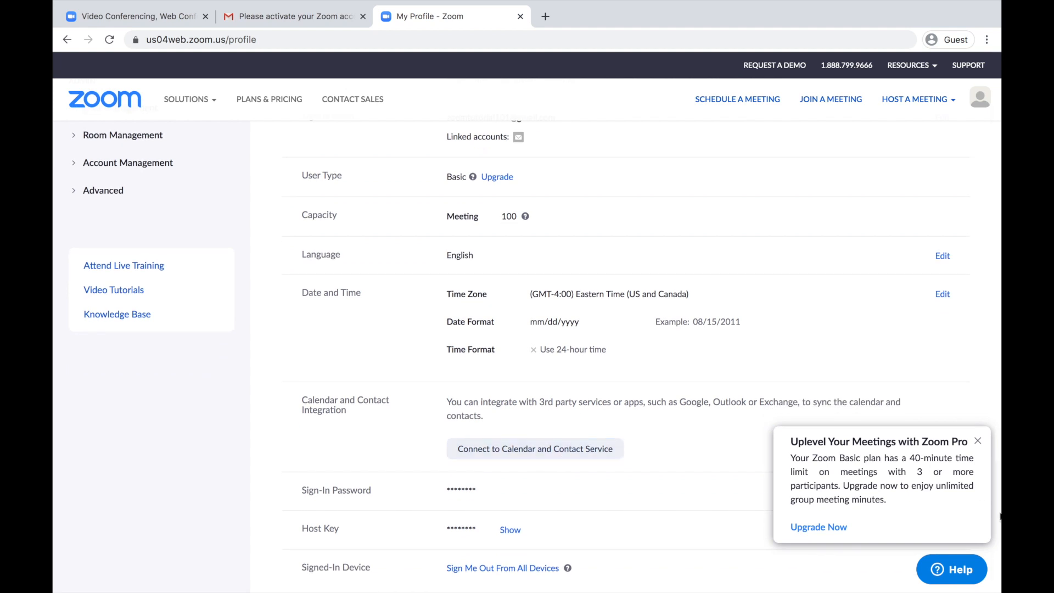
left_click(977, 440)
scroll(610, 464, "down", 1)
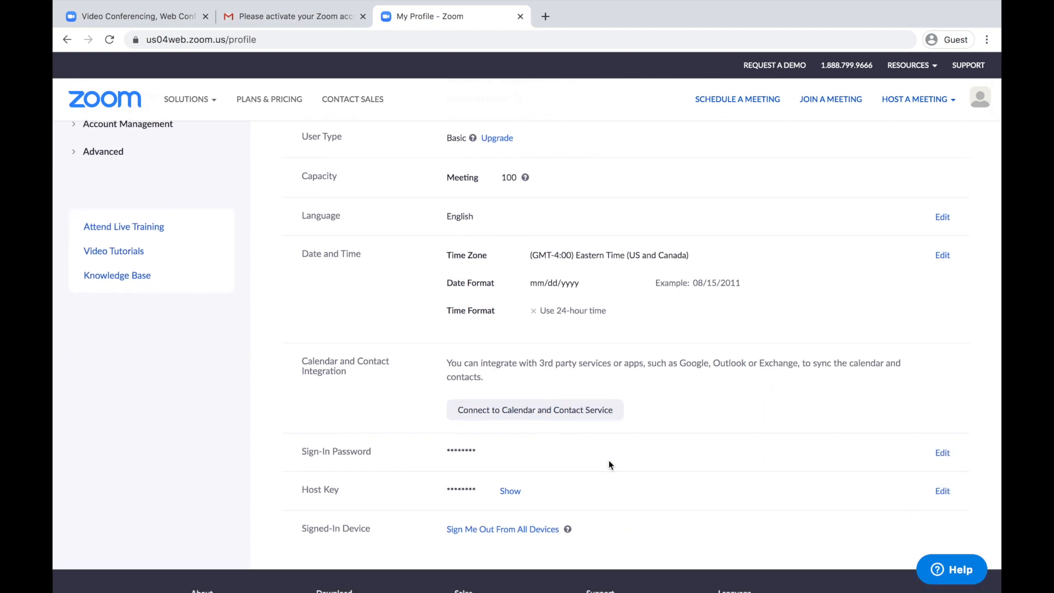
scroll(610, 464, "up", 8)
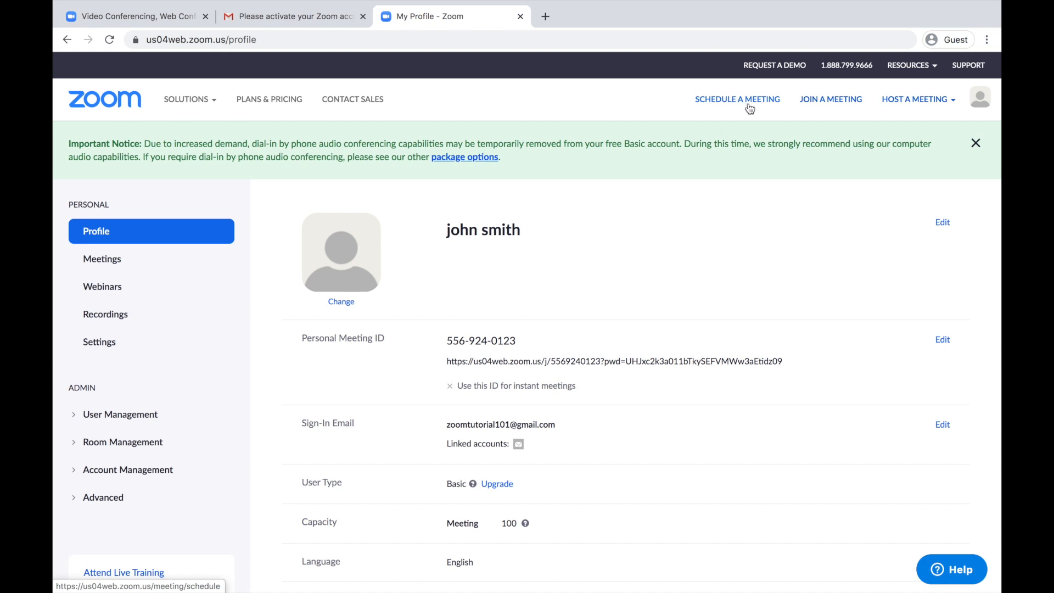
mouse_move(909, 97)
Schedule a new meeting with topic 'Bible History' and description 'History about the Bible'.
left_click(735, 101)
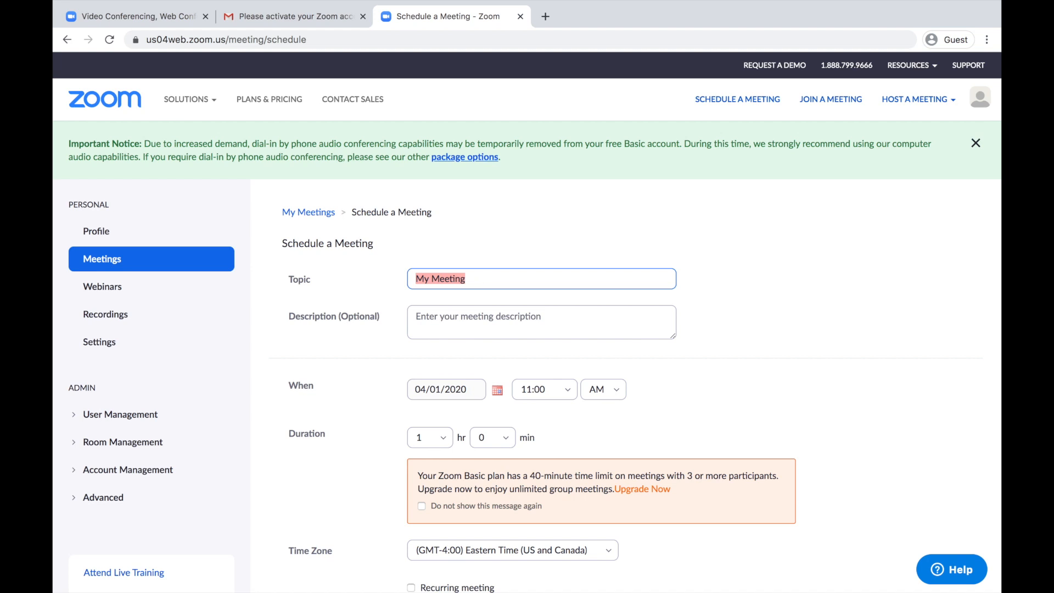
type("Bible H")
type("istory")
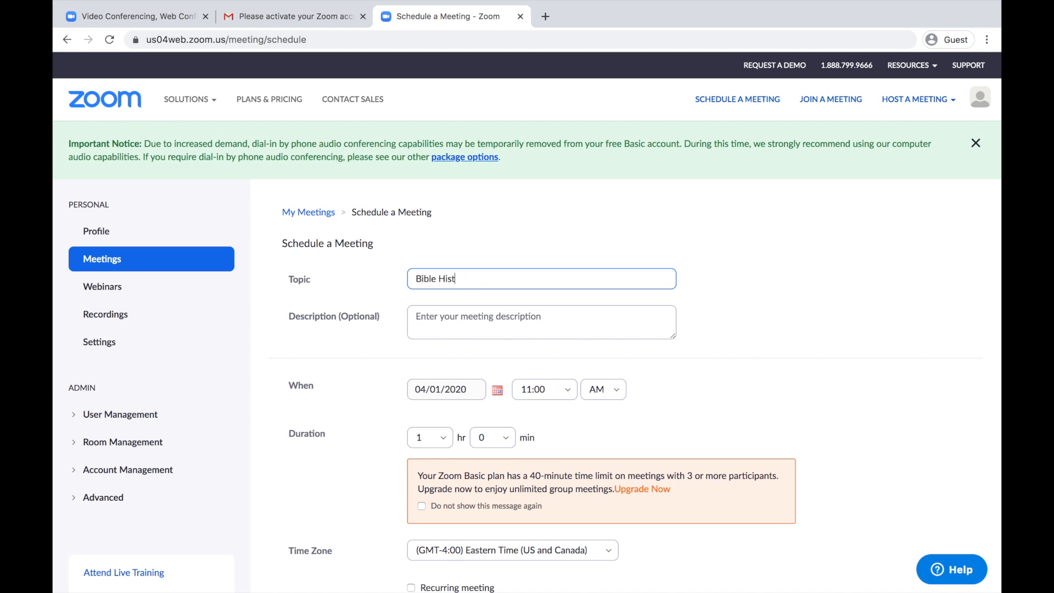
left_click(508, 329)
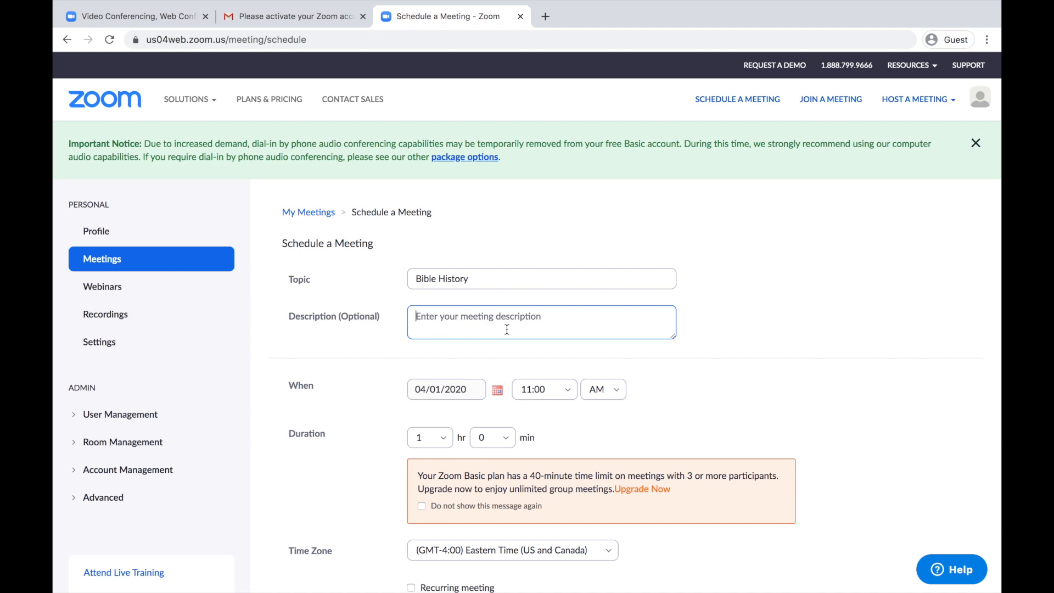
type("History about the")
type(" Bl")
type("ible")
Set the meeting date to 04/02/2020, keeping the 11:00 AM start time.
scroll(696, 418, "down", 3)
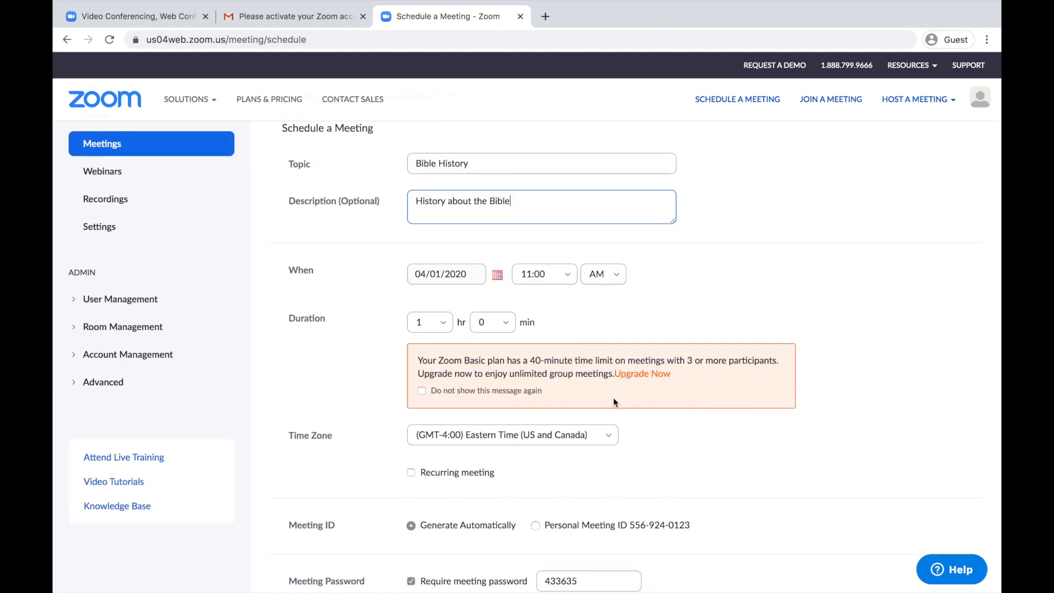
left_click(495, 276)
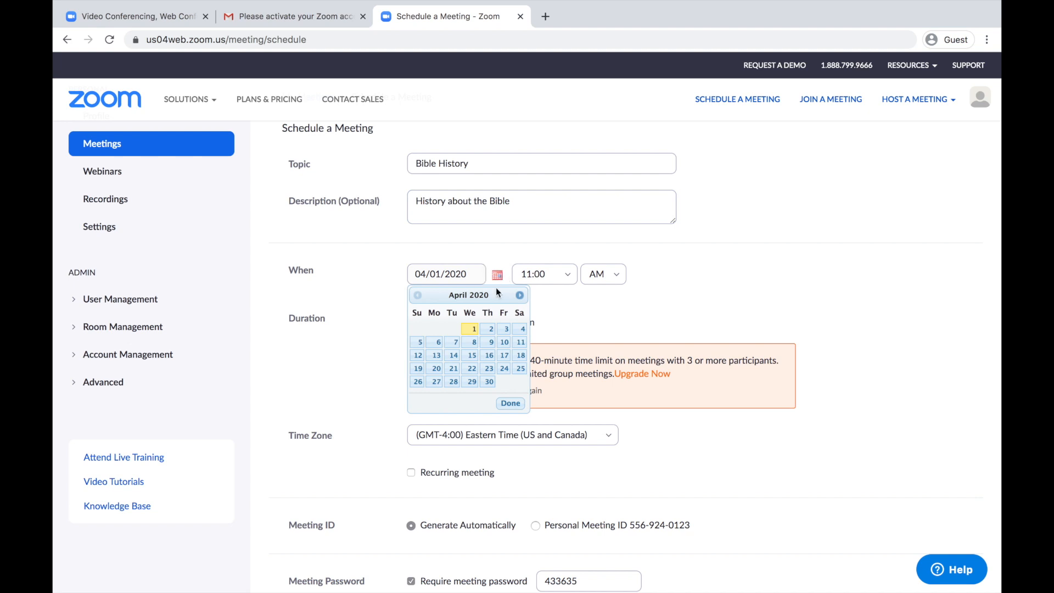
left_click(489, 331)
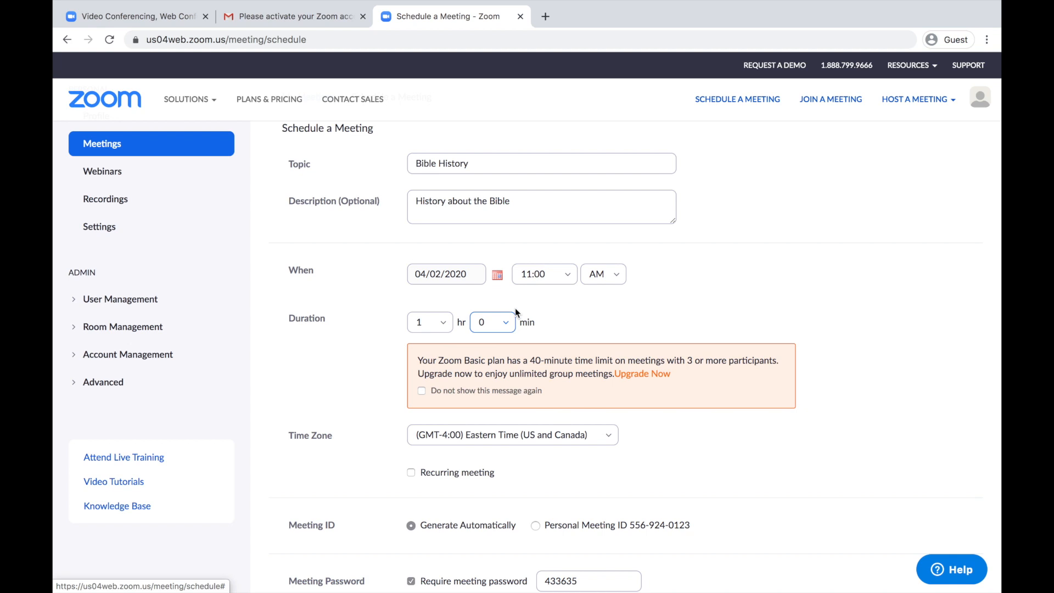
left_click(568, 274)
left_click(567, 277)
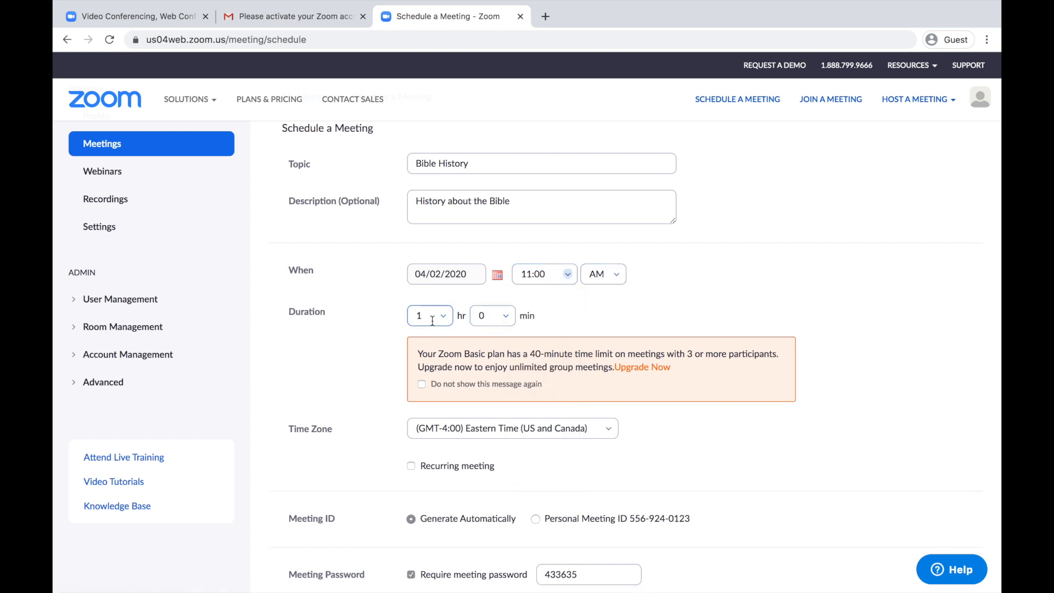
Set the meeting duration to 0 hours 45 minutes.
left_click(488, 315)
left_click(486, 412)
left_click(441, 320)
left_click(423, 345)
left_click_drag(530, 354, 611, 354)
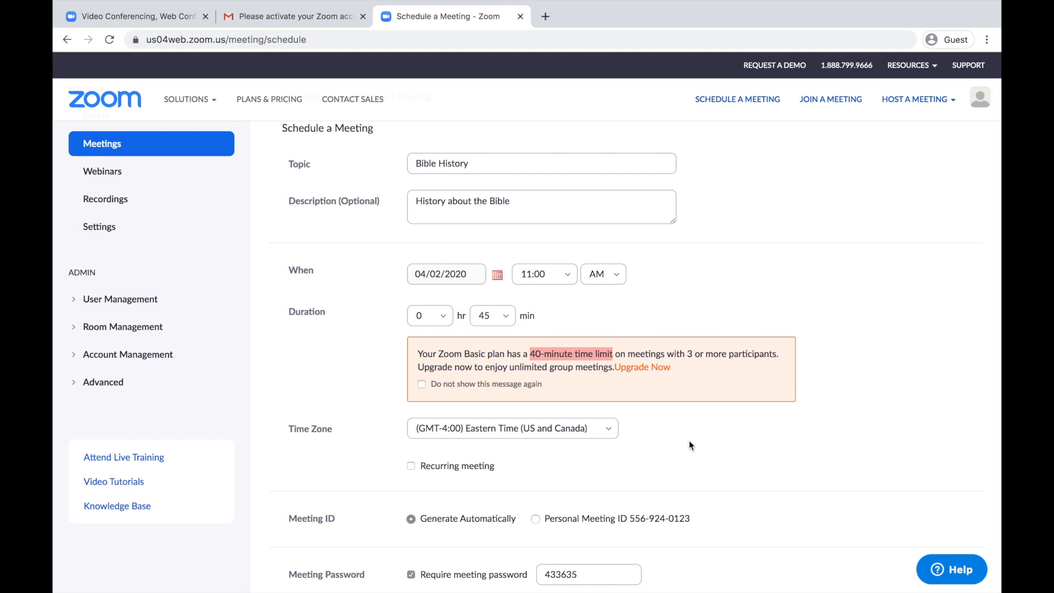
Make the meeting recurring with a Weekly recurrence.
scroll(690, 445, "down", 3)
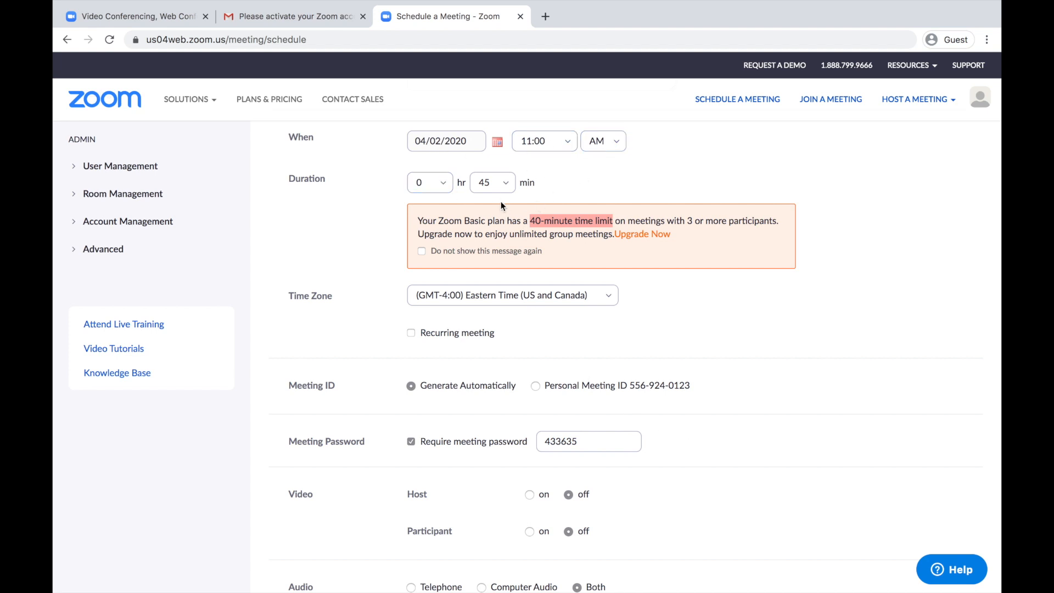
left_click(410, 334)
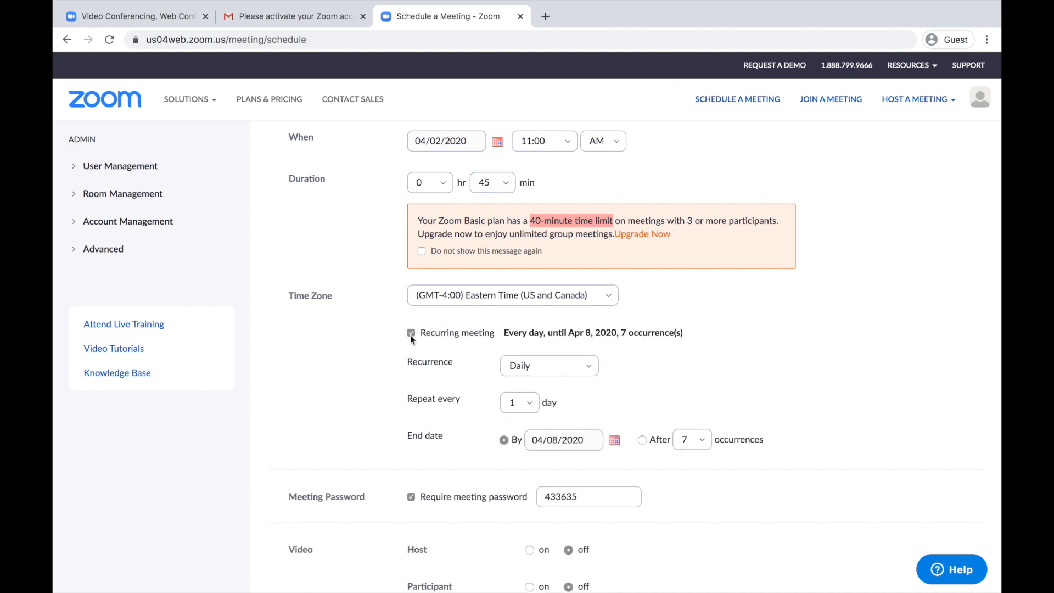
scroll(604, 340, "down", 1)
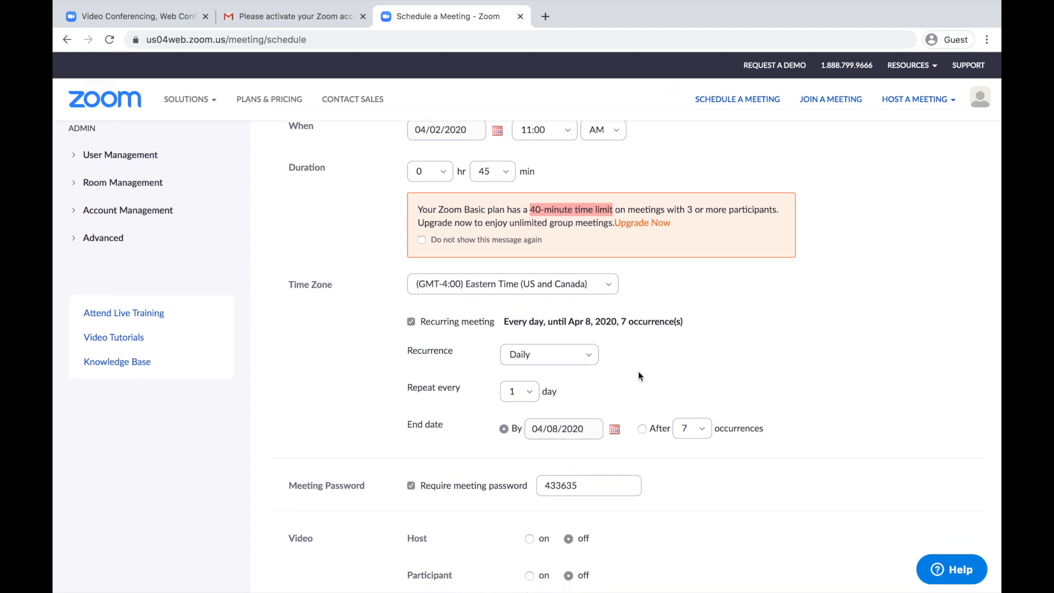
left_click(582, 310)
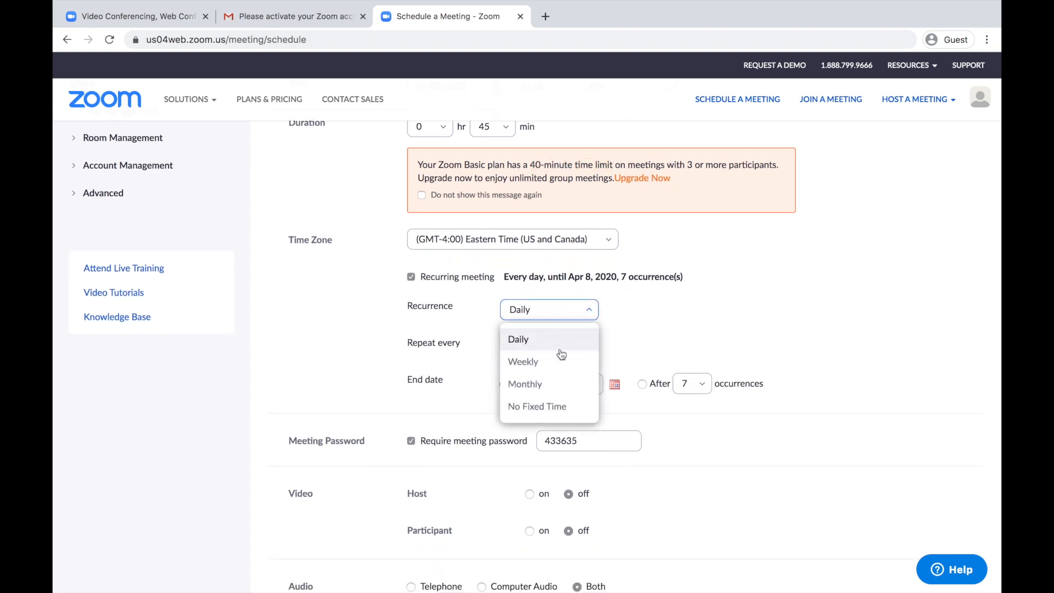
left_click(543, 367)
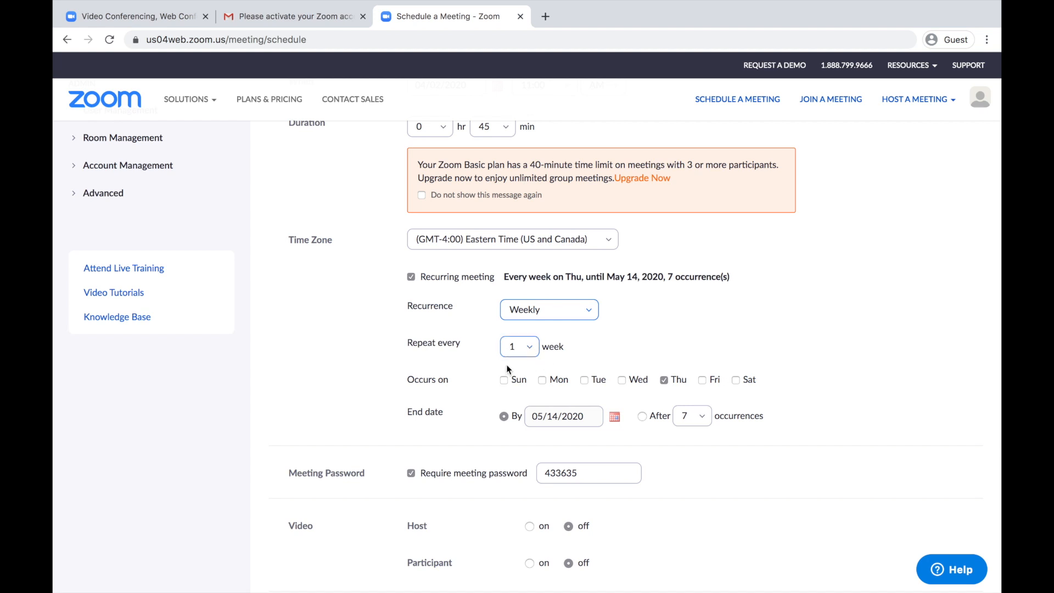
End the weekly Thursday series after 10 occurrences.
scroll(471, 390, "down", 1)
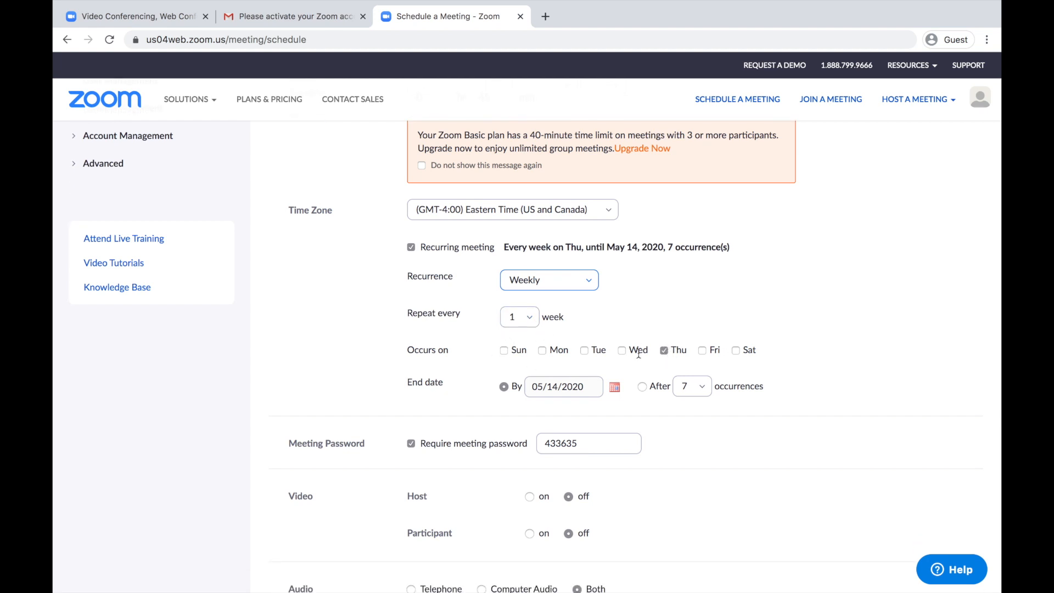
scroll(558, 413, "down", 1)
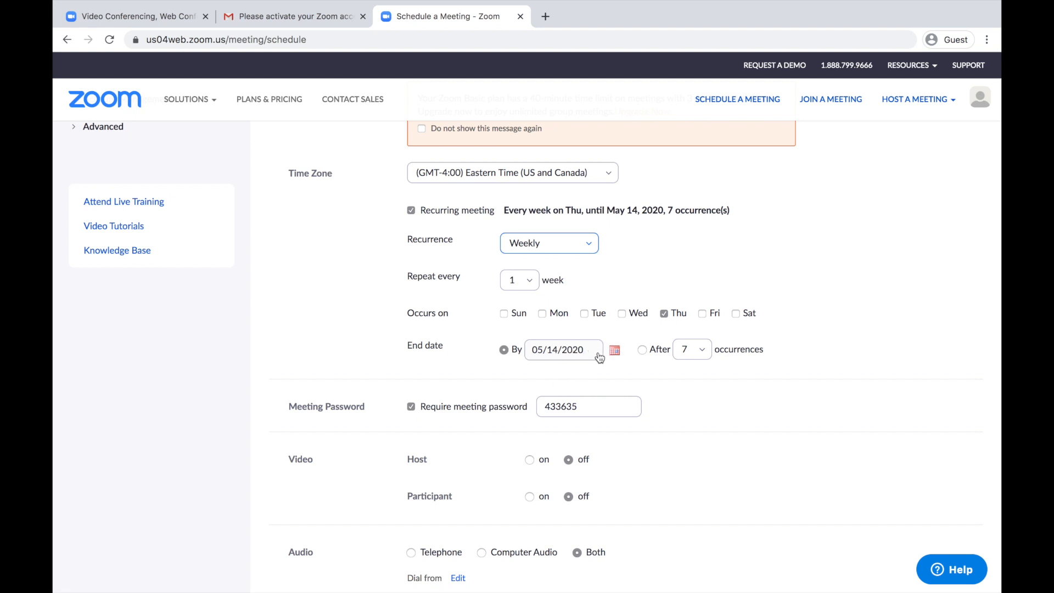
left_click(705, 352)
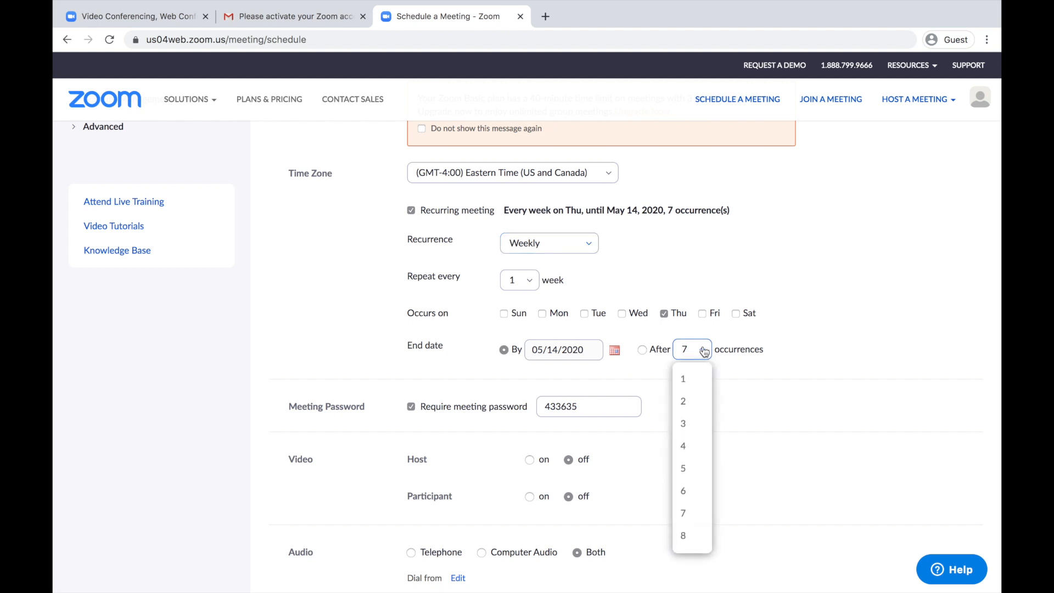
scroll(696, 527, "down", 2)
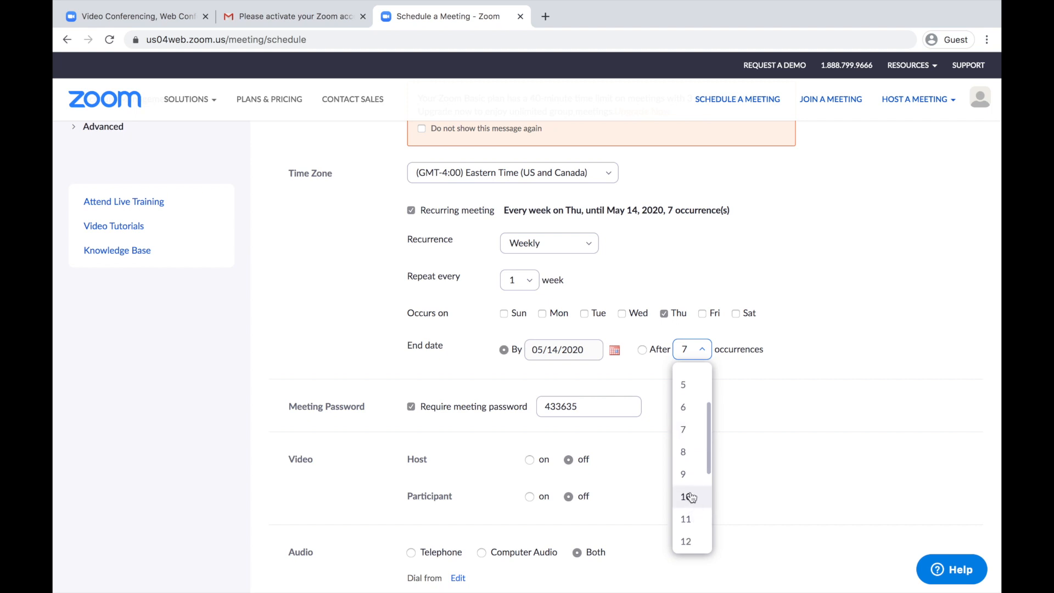
left_click(689, 497)
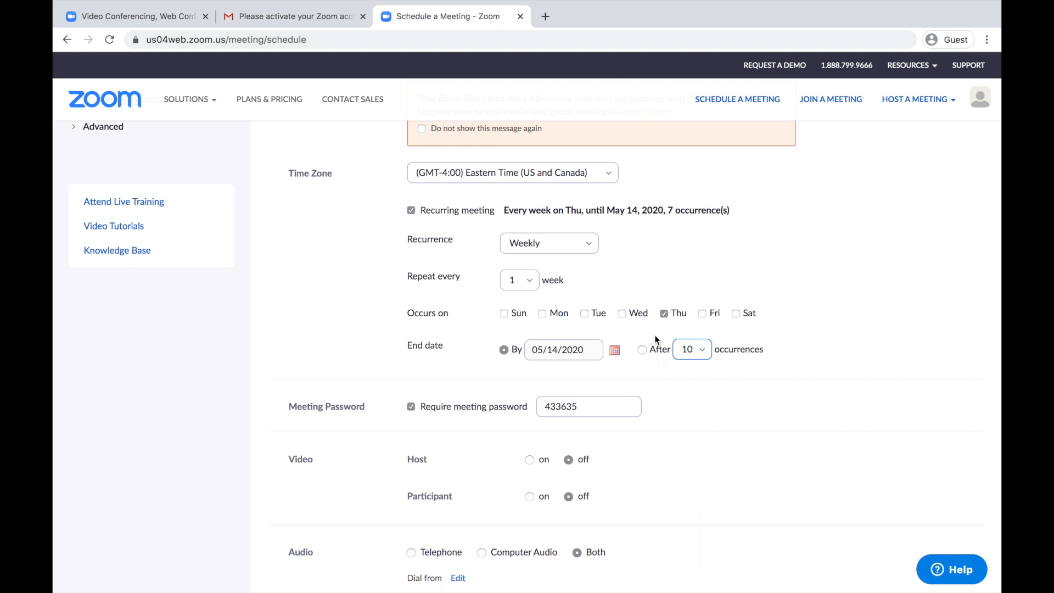
left_click(641, 350)
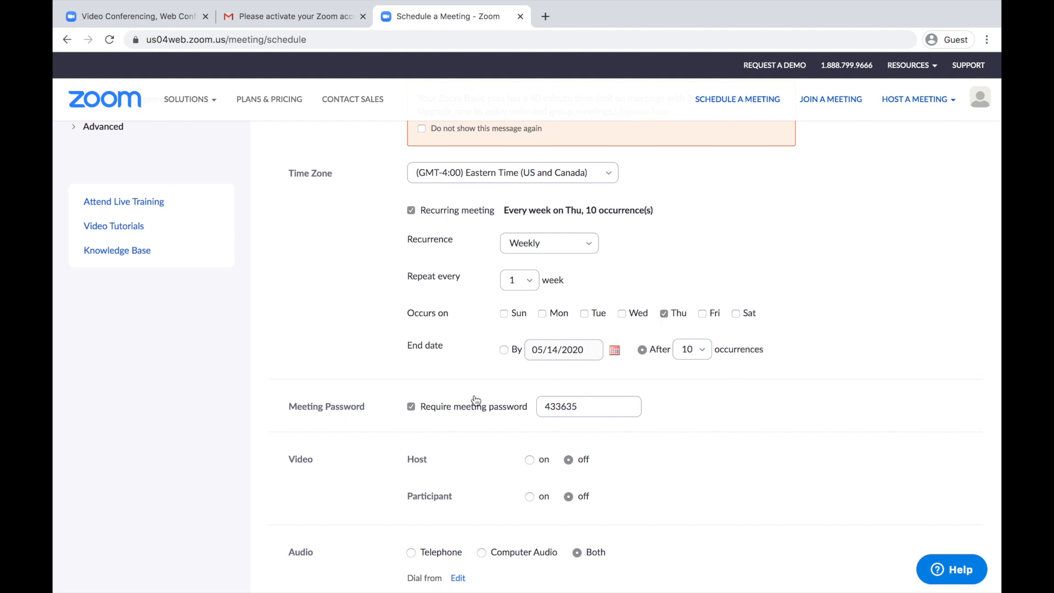
Turn off the meeting password requirement and switch host and participant video on.
scroll(476, 400, "down", 1)
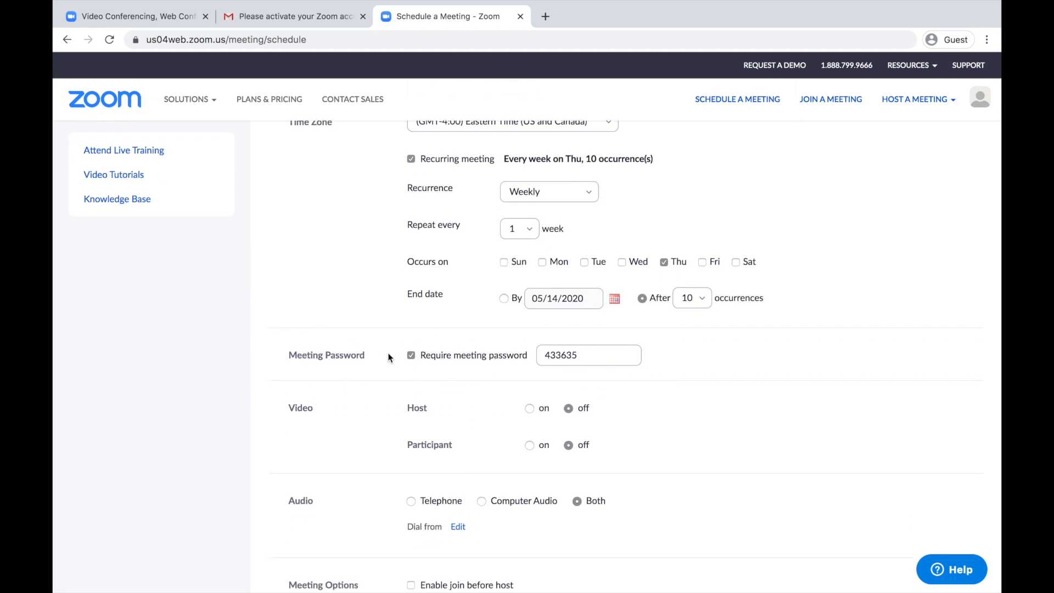
left_click(412, 357)
scroll(587, 367, "down", 2)
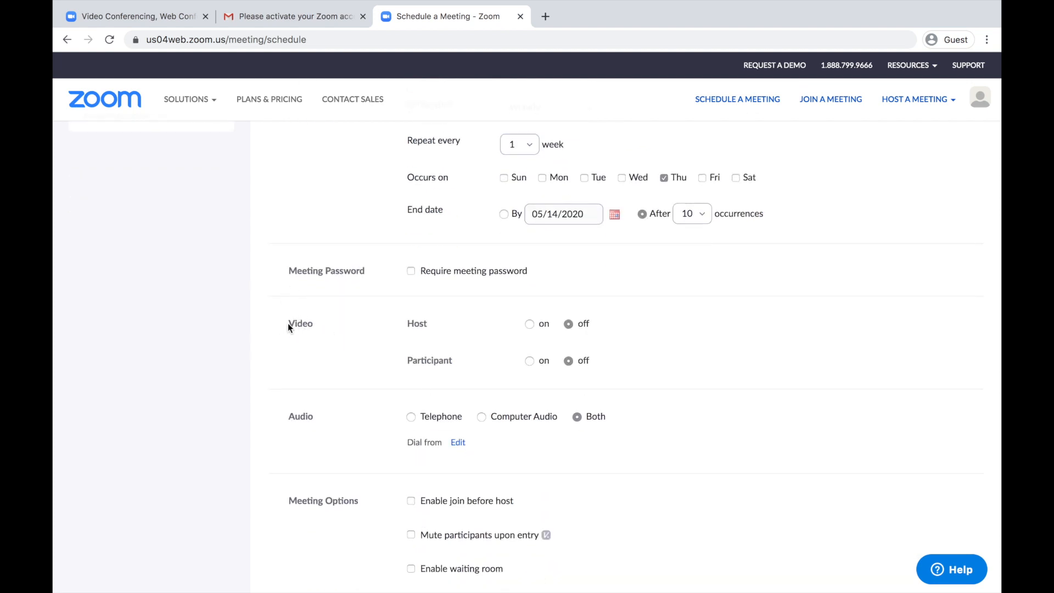
left_click(529, 324)
left_click(529, 361)
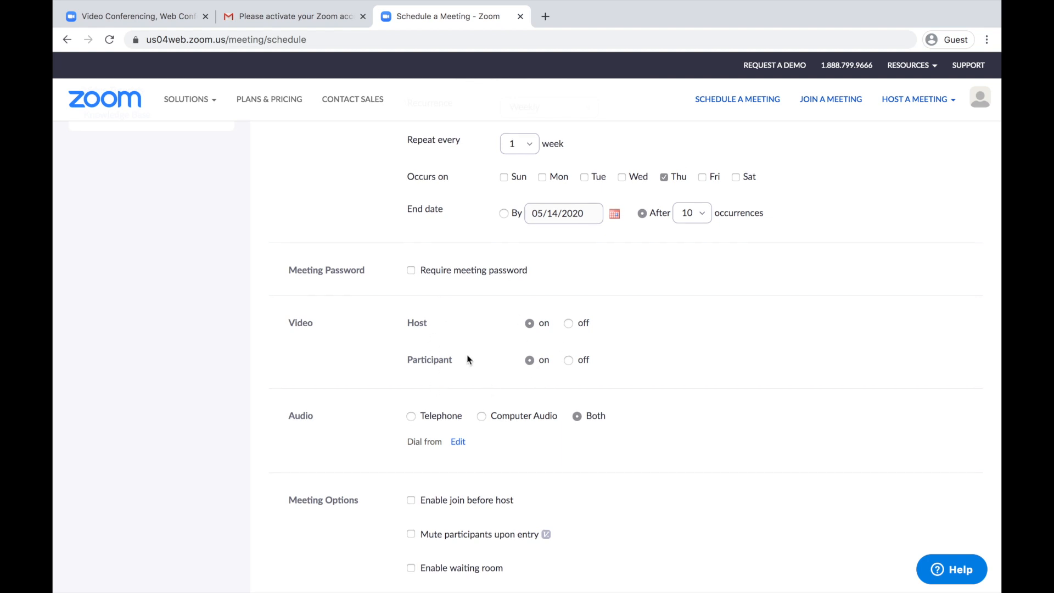
Set meeting audio back to Both after trying Telephone and Computer Audio.
scroll(467, 357, "down", 3)
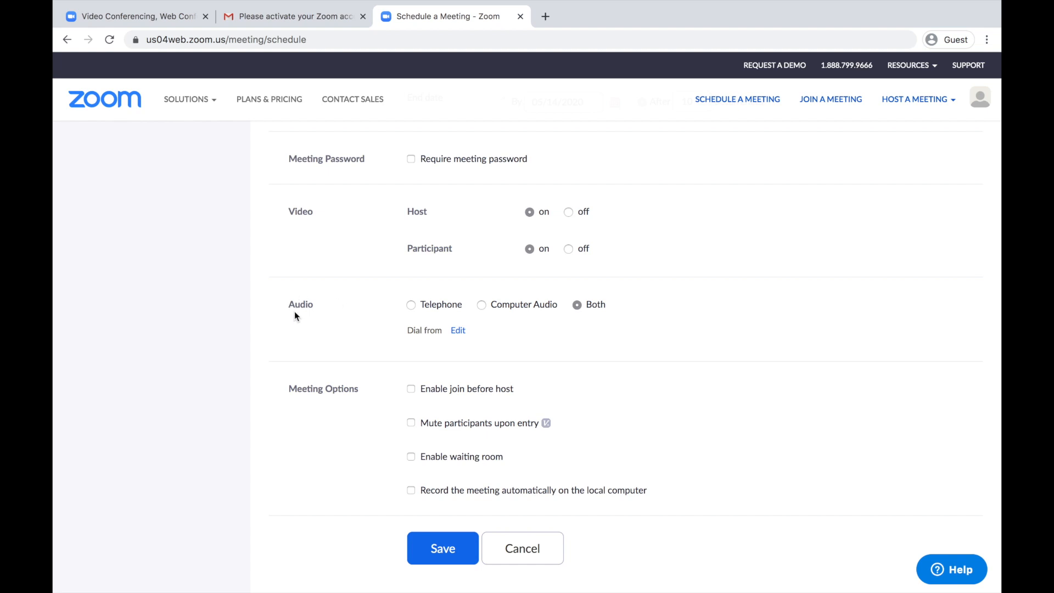
left_click(413, 305)
left_click(481, 305)
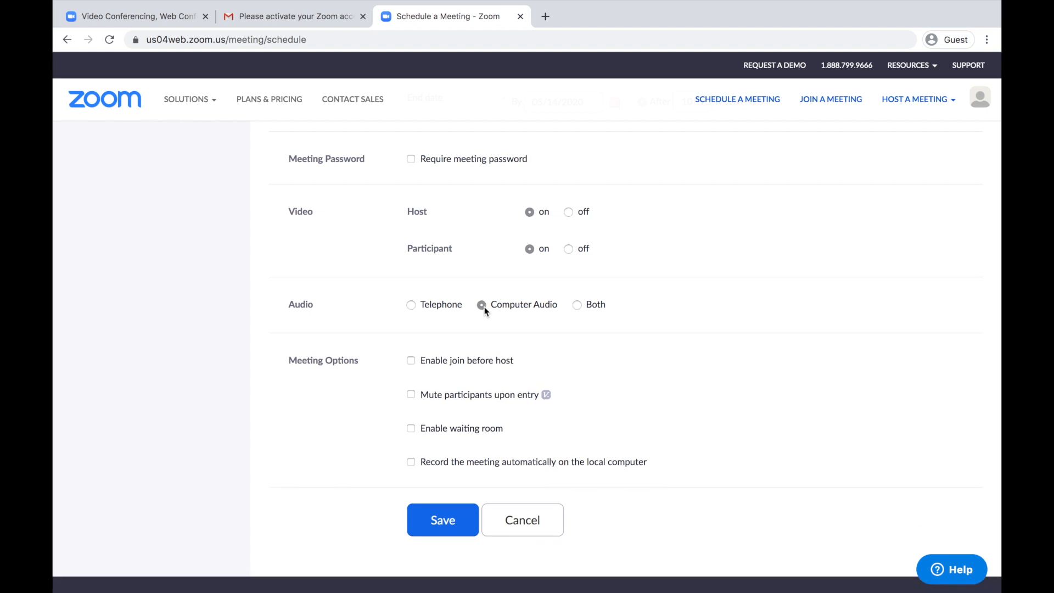
left_click(578, 306)
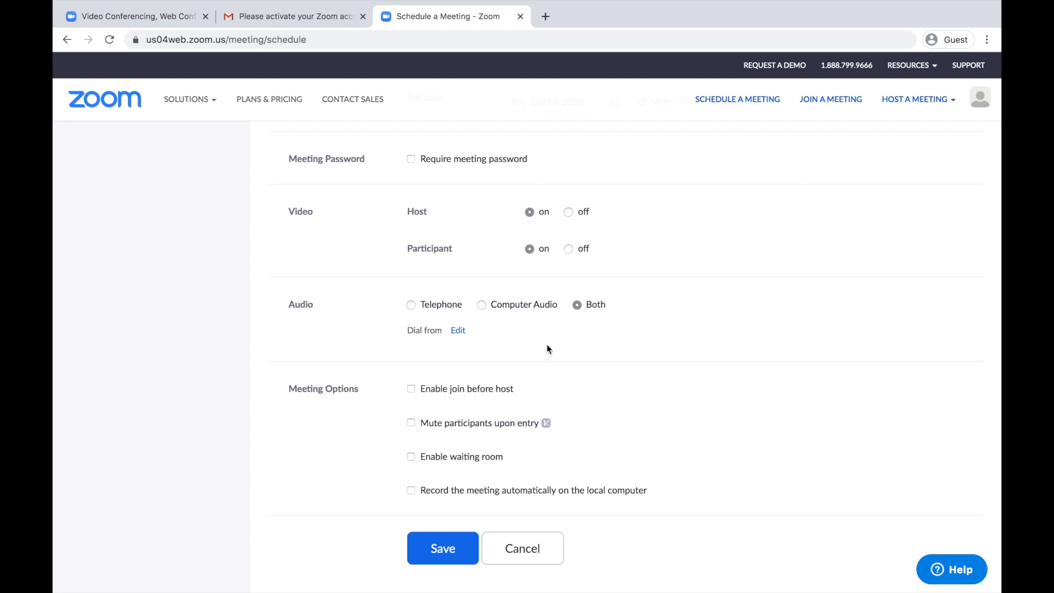
scroll(588, 380, "down", 3)
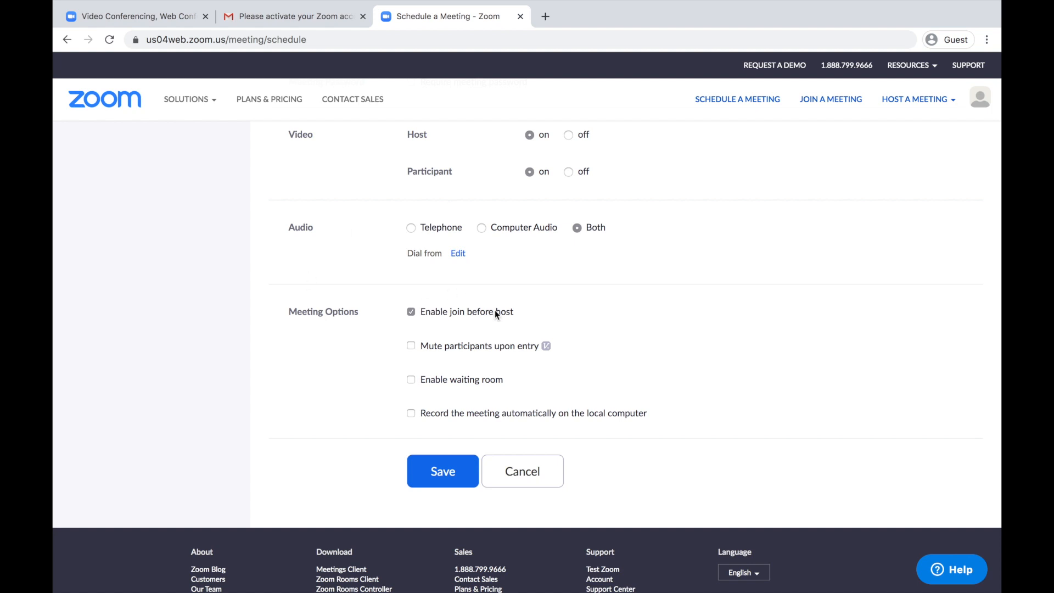
Save the recurring Bible History meeting from the bottom of the schedule form.
scroll(496, 315, "up", 3)
scroll(496, 315, "up", 9)
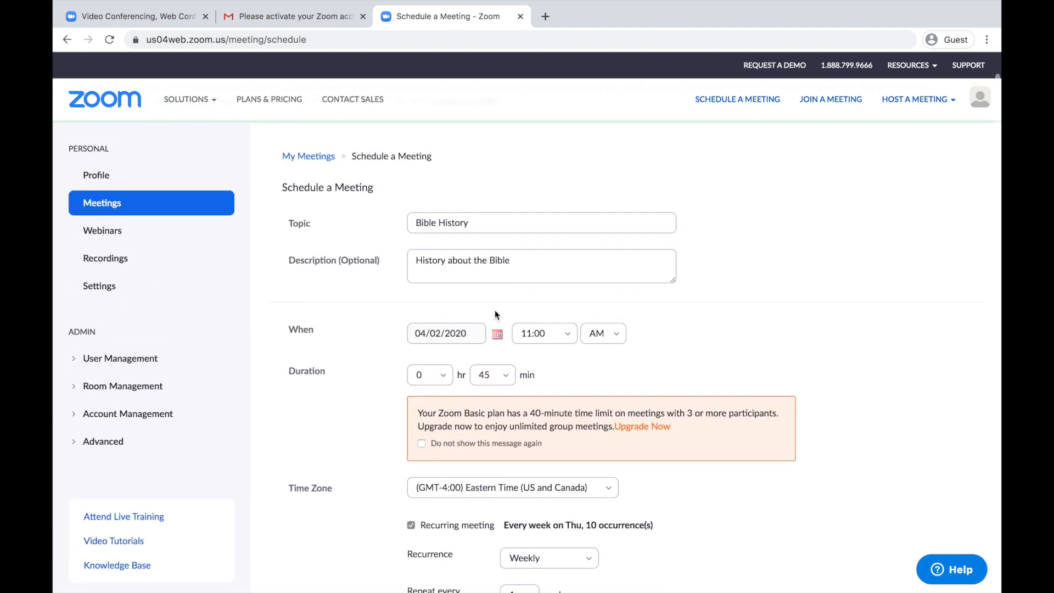
scroll(495, 314, "down", 4)
scroll(495, 309, "down", 10)
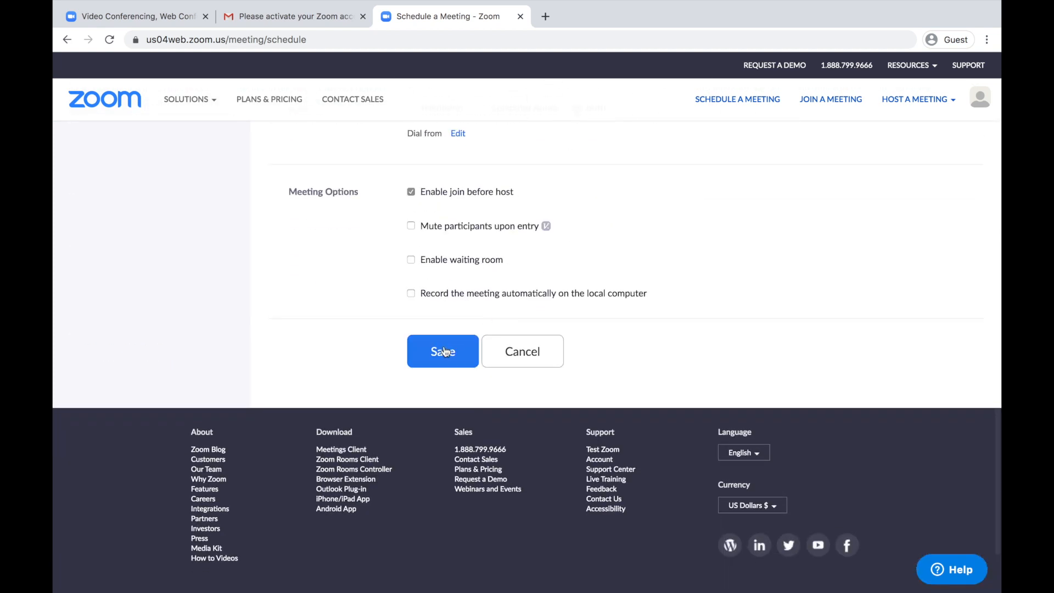
left_click(445, 351)
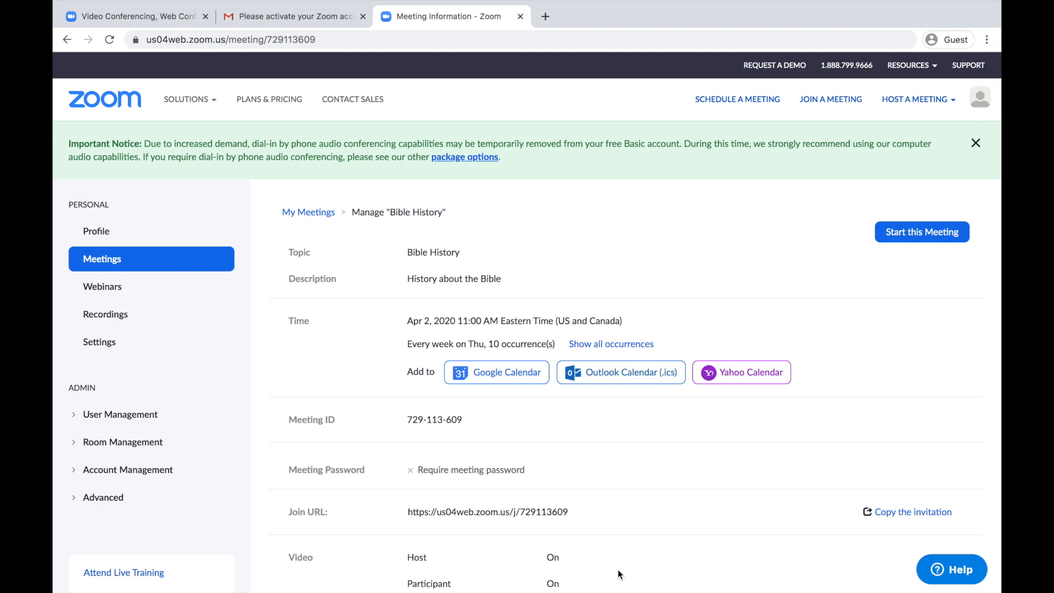
scroll(376, 364, "down", 3)
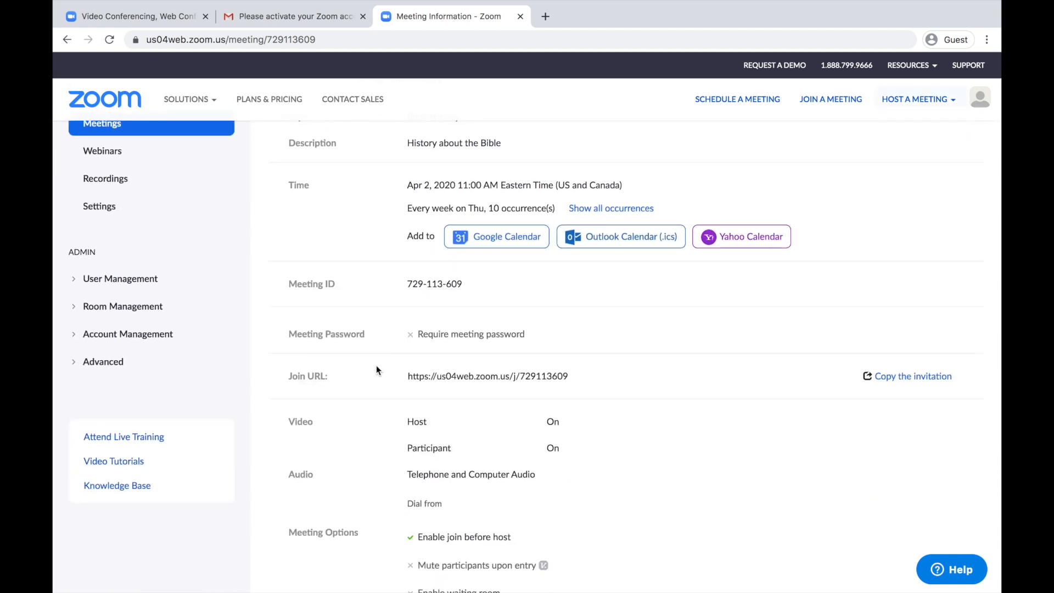
scroll(376, 368, "down", 5)
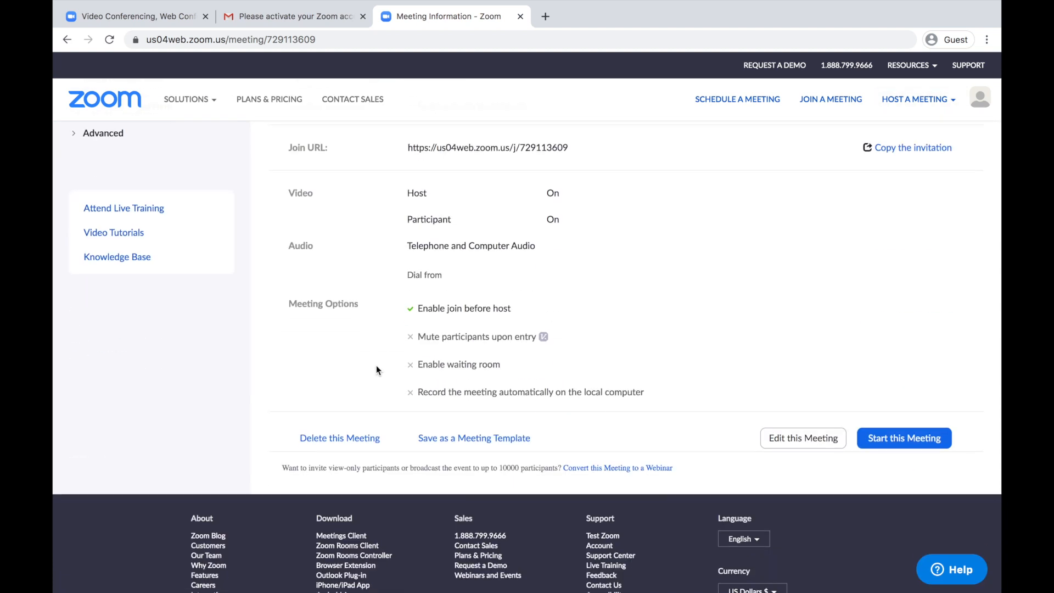
scroll(376, 366, "up", 5)
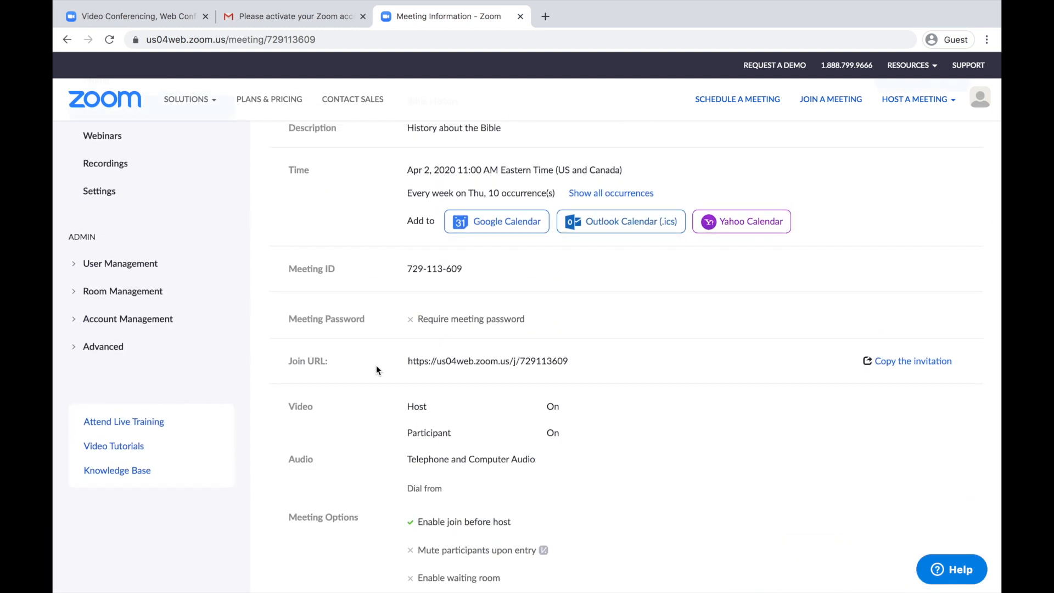
scroll(376, 369, "up", 3)
scroll(376, 368, "down", 2)
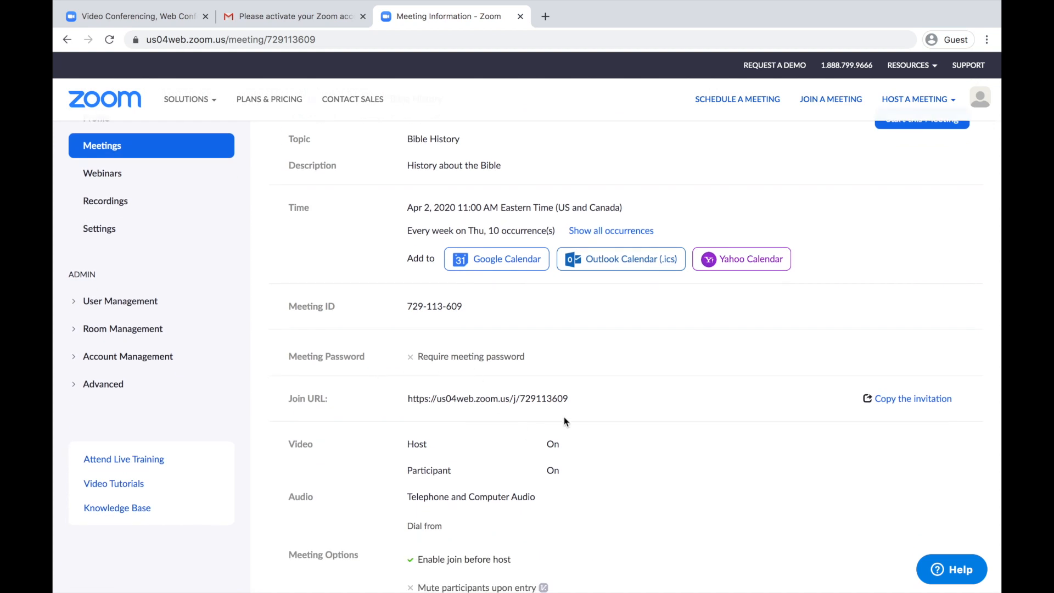
scroll(746, 419, "down", 1)
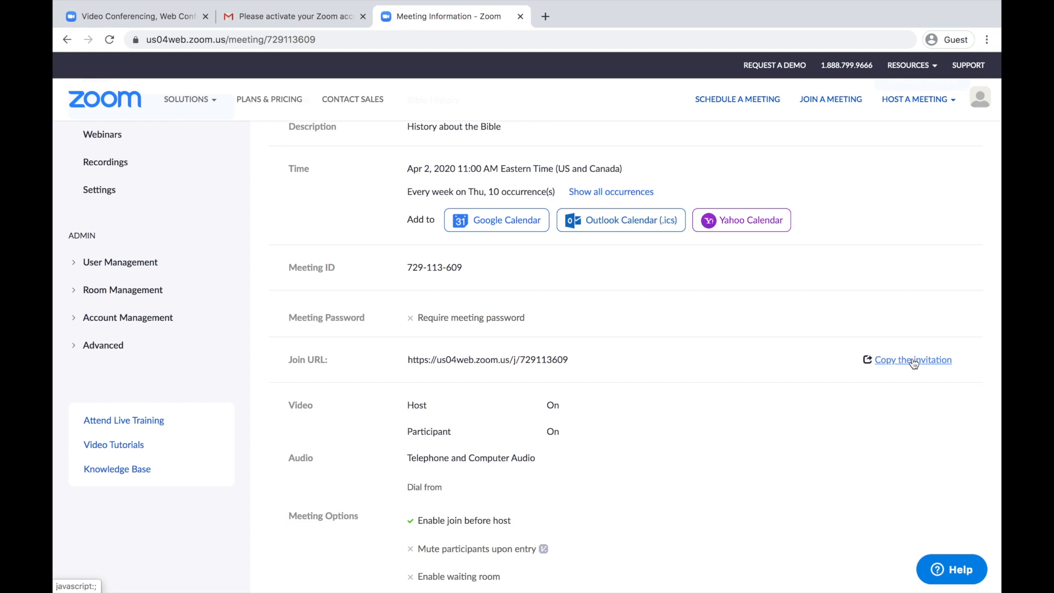
Copy the full Bible History meeting invitation to the clipboard, then return to Gmail.
left_click(913, 362)
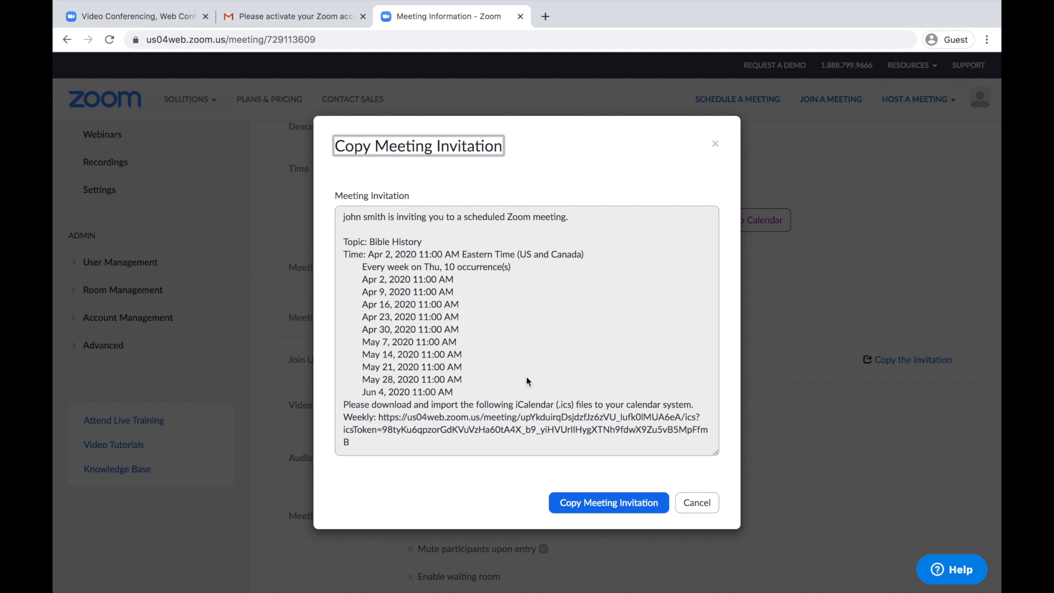
scroll(505, 363, "down", 3)
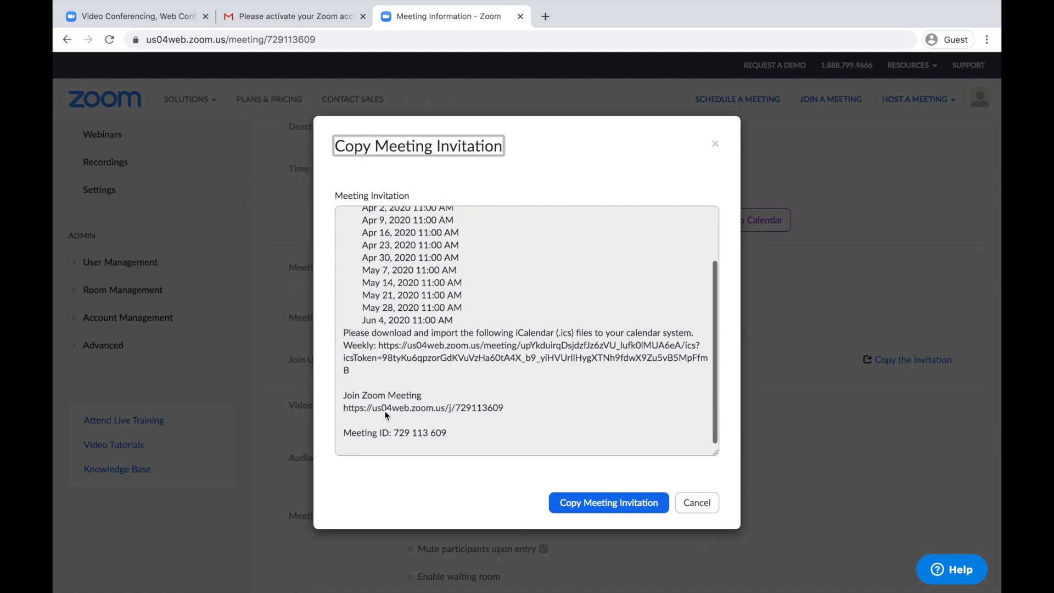
left_click(579, 501)
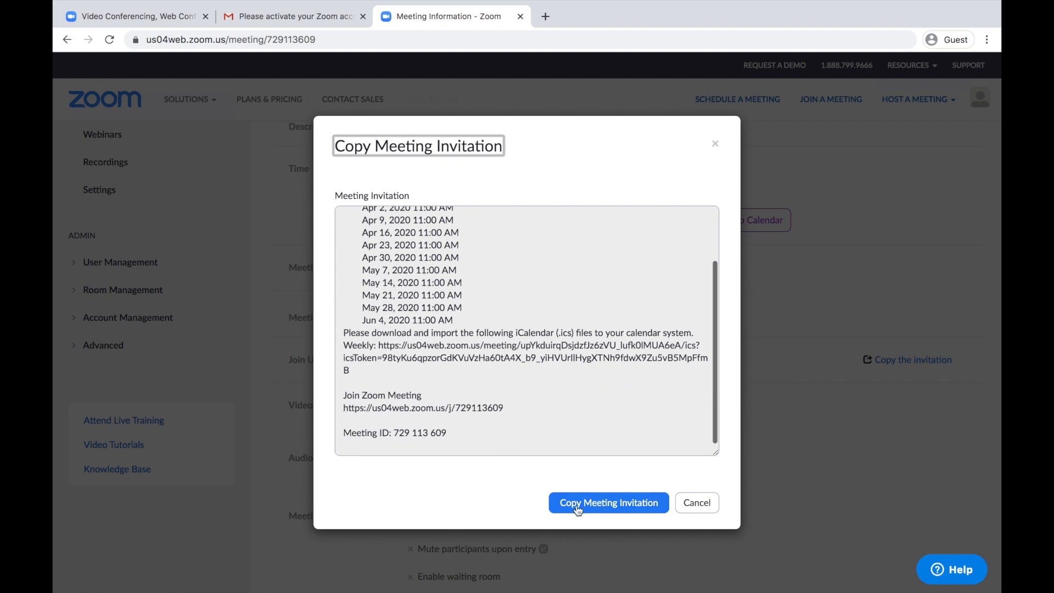
left_click(608, 504)
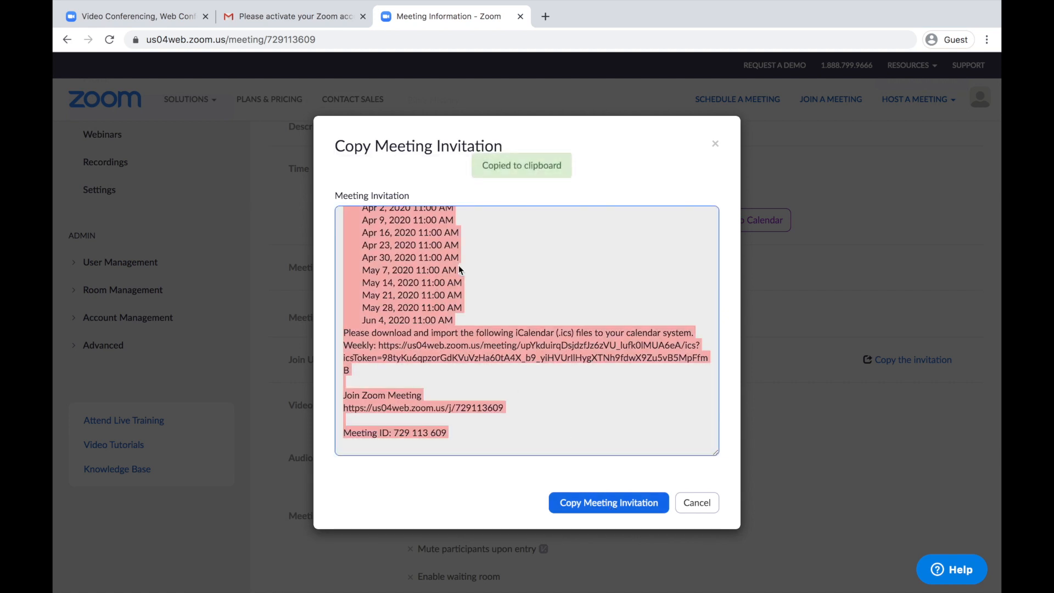
scroll(459, 265, "up", 3)
scroll(458, 266, "down", 3)
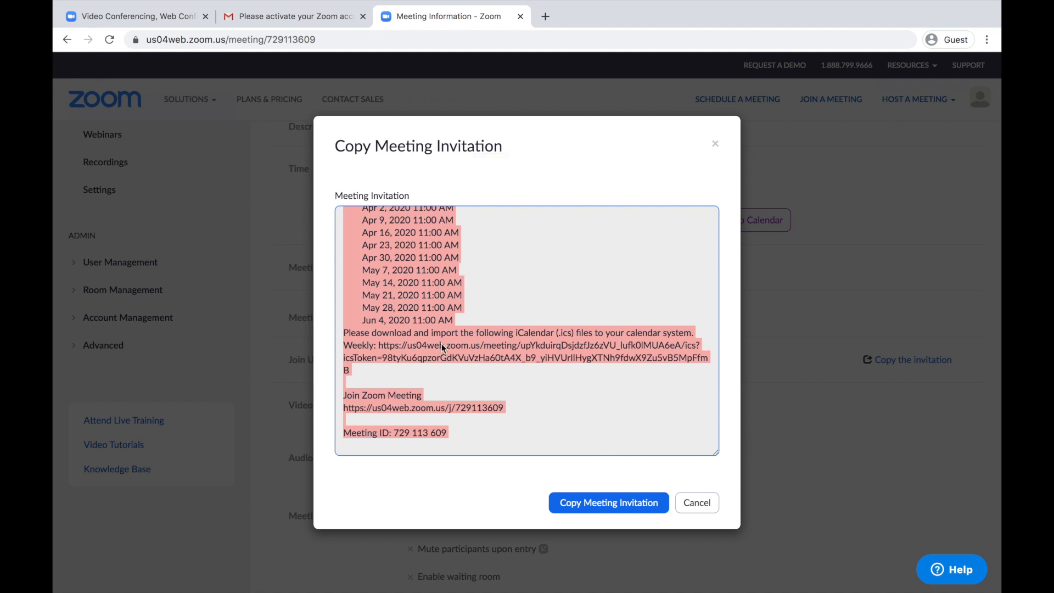
left_click(315, 18)
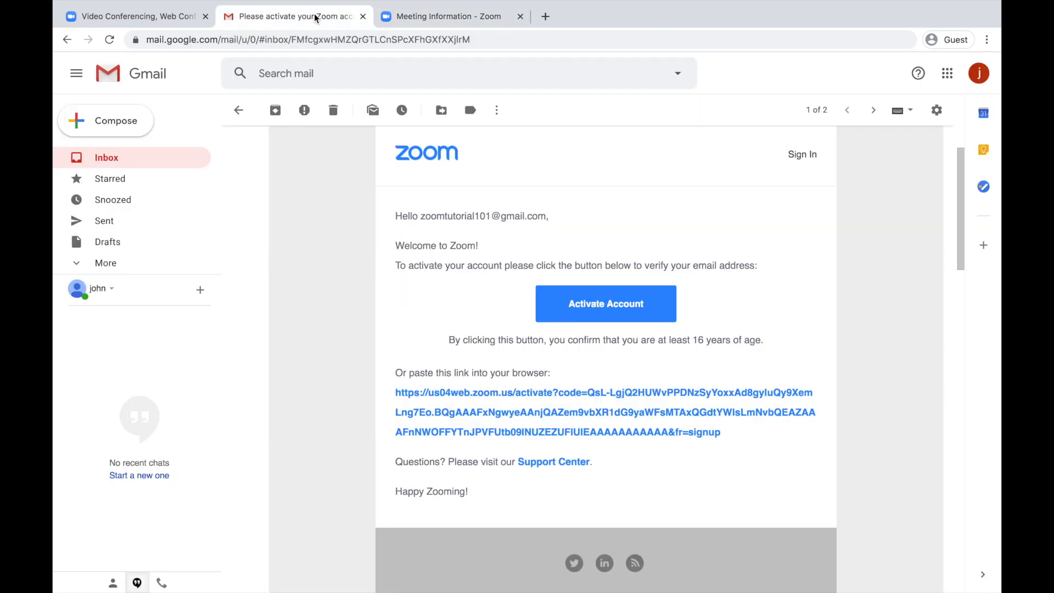
Compose a new Gmail message addressed to the two invitees' e-mail addresses.
left_click(121, 123)
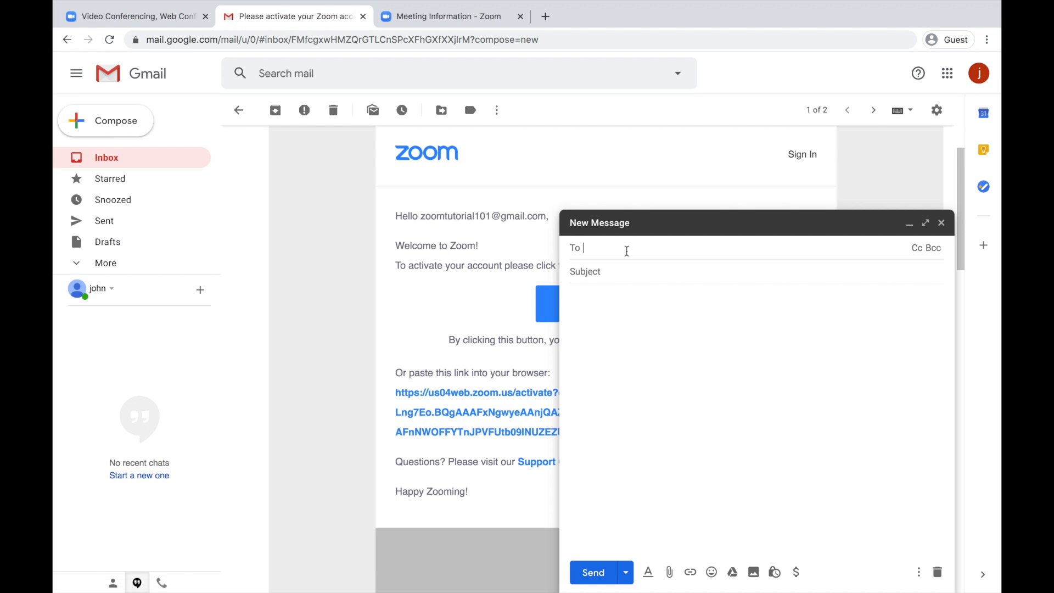
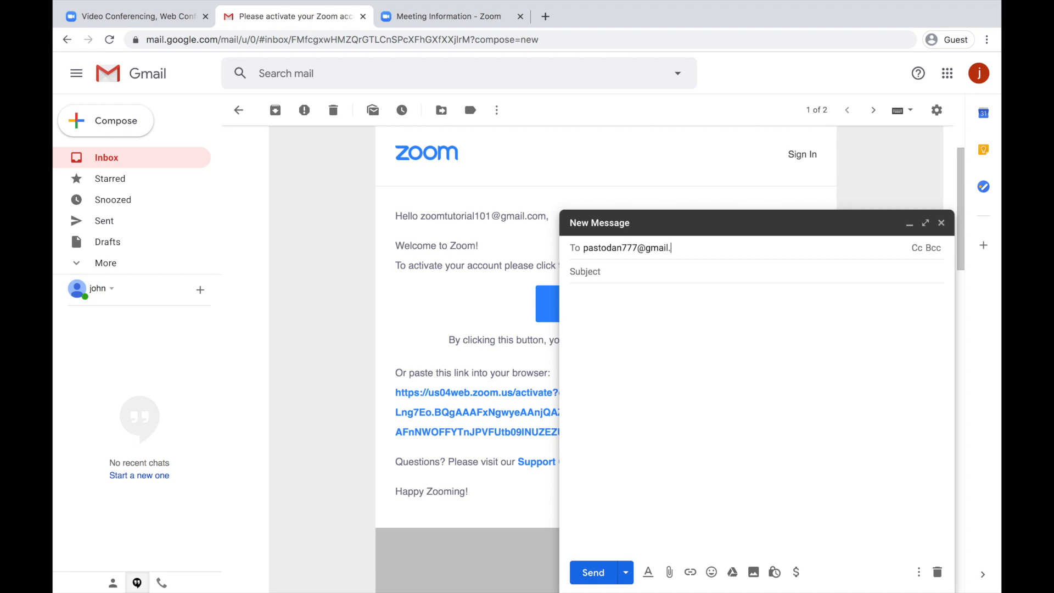
key("Return")
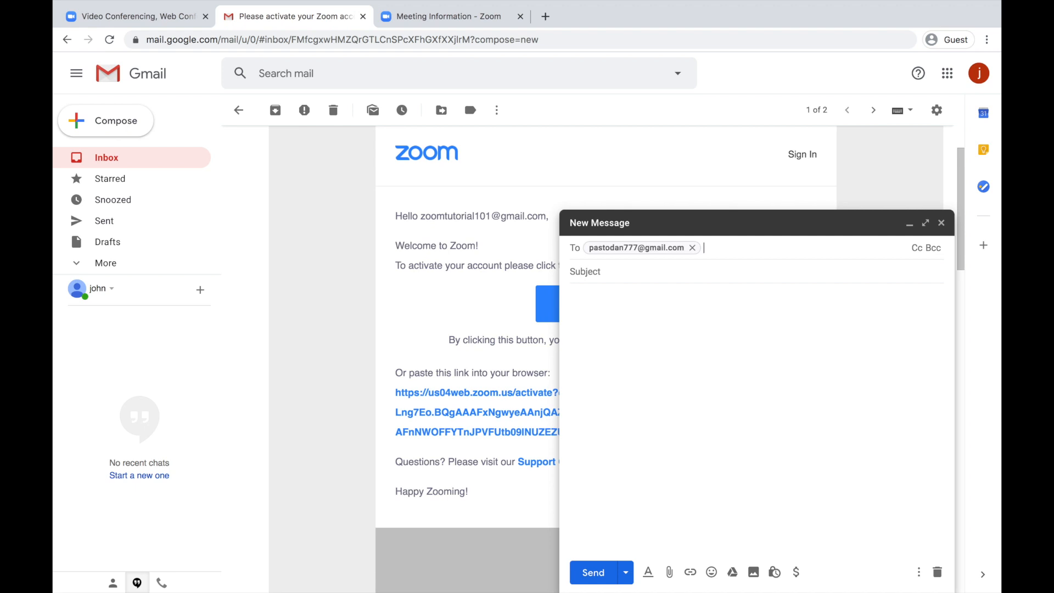
type("justin")
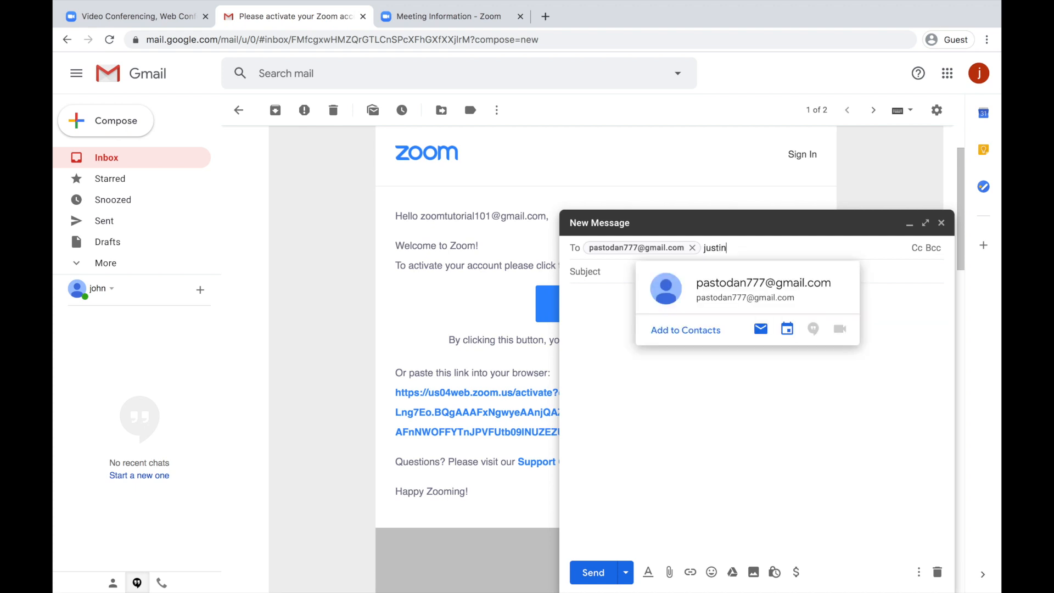
key("BackSpace")
key("BackSpace")
key("BackSpace")
key("BackSpace")
key("BackSpace")
left_click(680, 373)
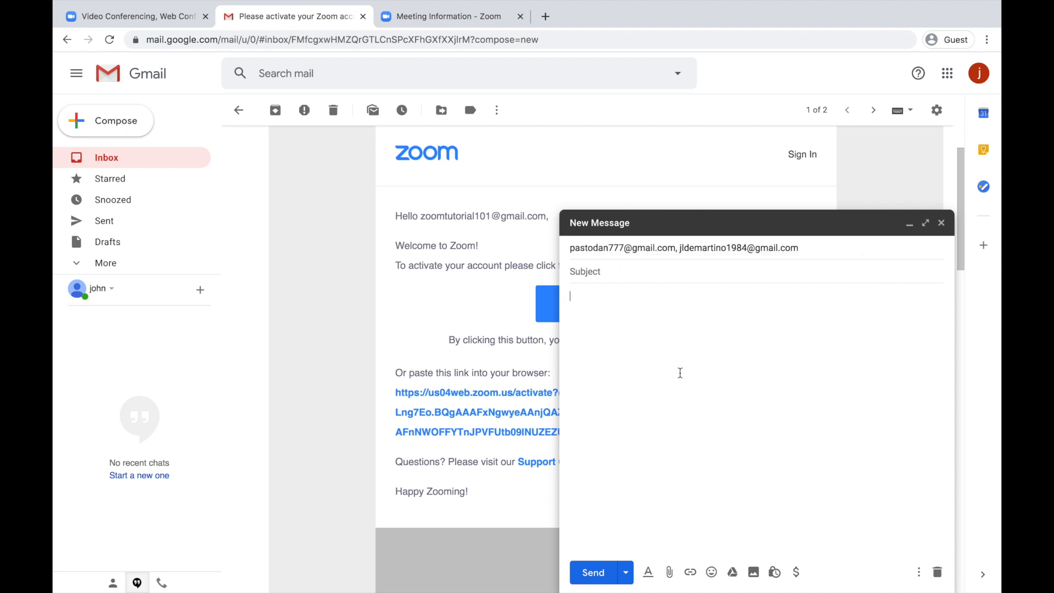
Enter the subject 'zoom meeting, bible history small group'.
left_click(623, 277)
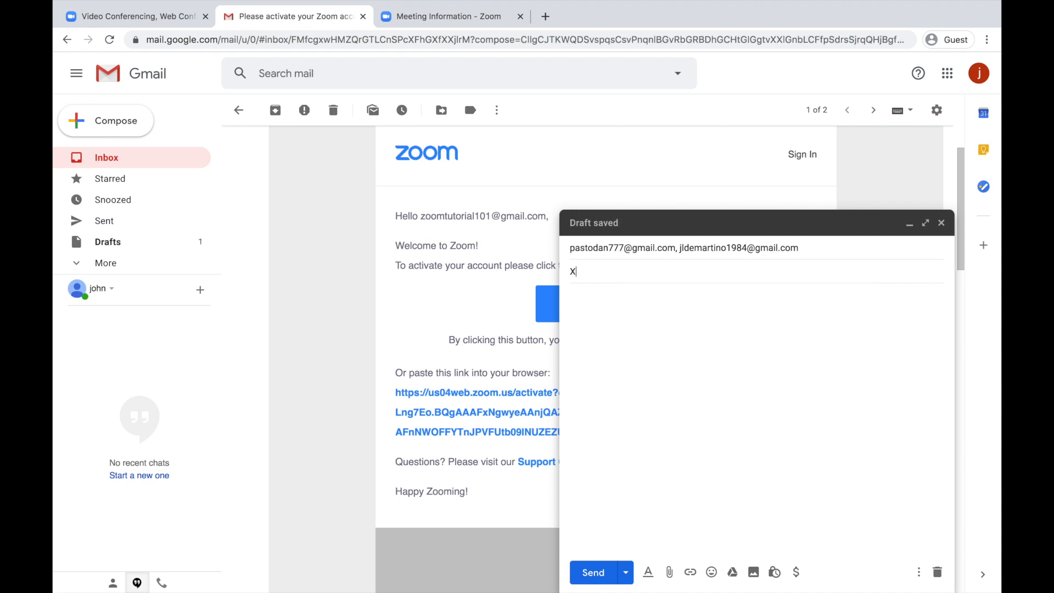
type("zoom meeting")
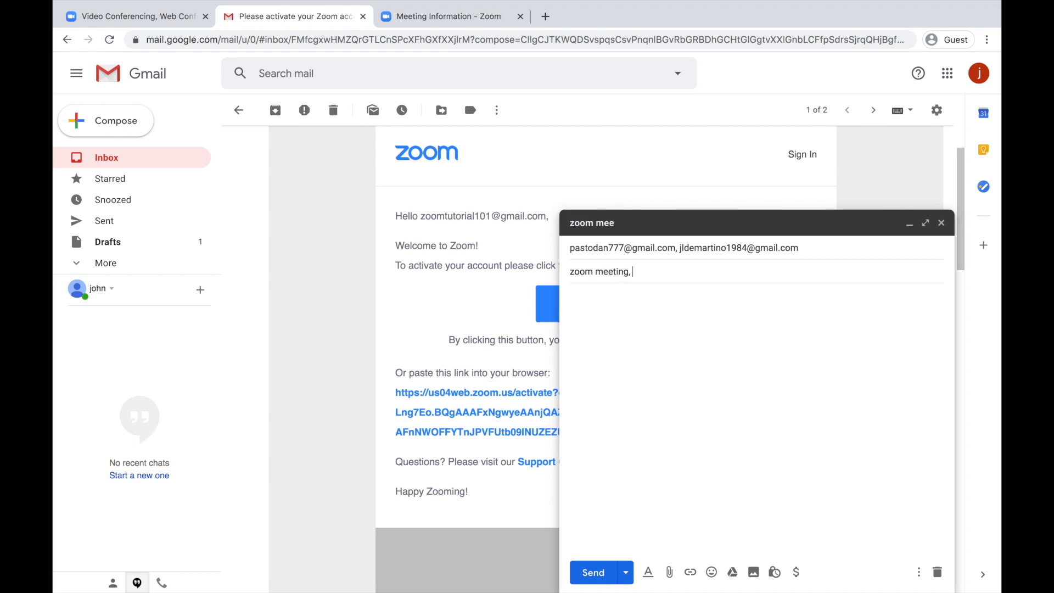
type(", bible history small group")
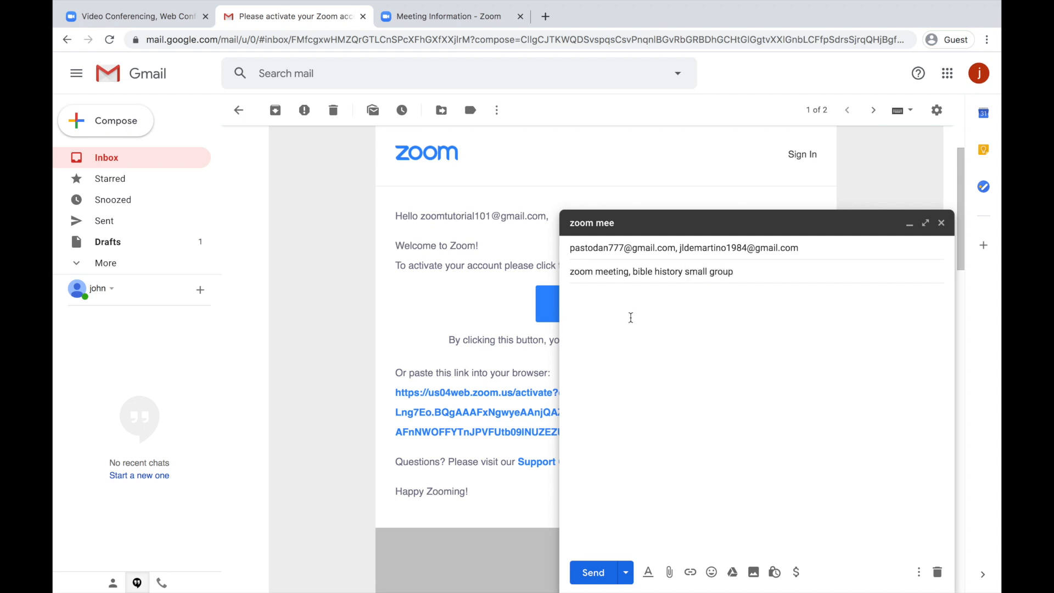
left_click(629, 323)
Paste the meeting invitation into the body, add a third invitee's address, and send.
right_click(629, 324)
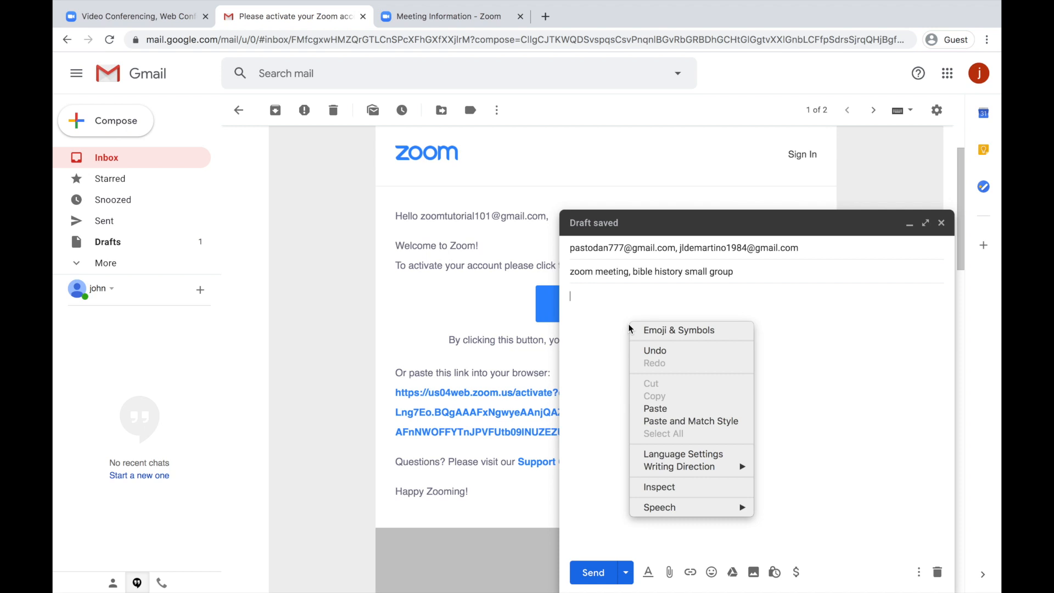
left_click(678, 409)
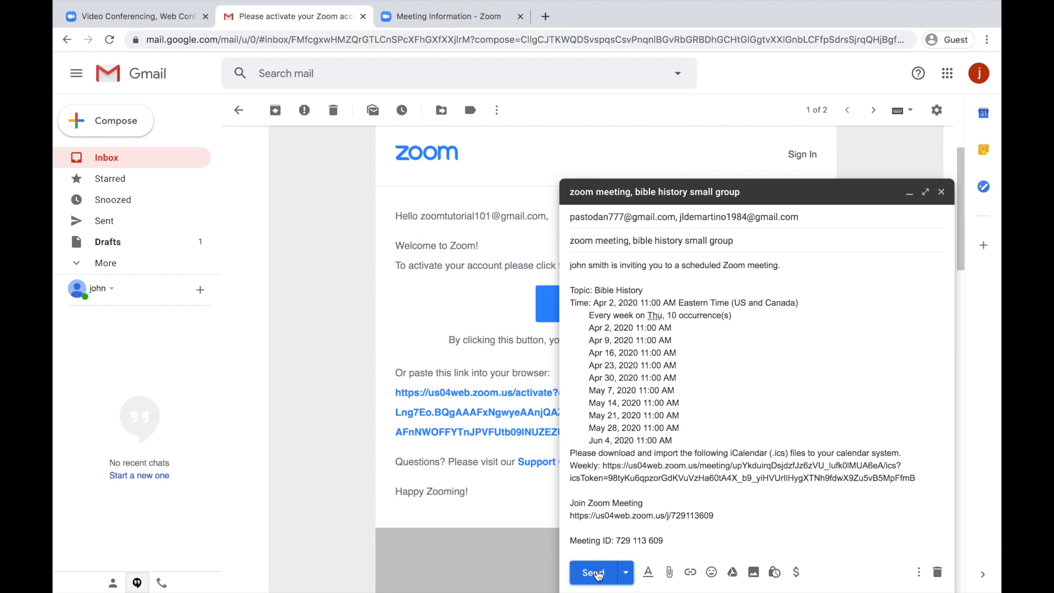
left_click(819, 224)
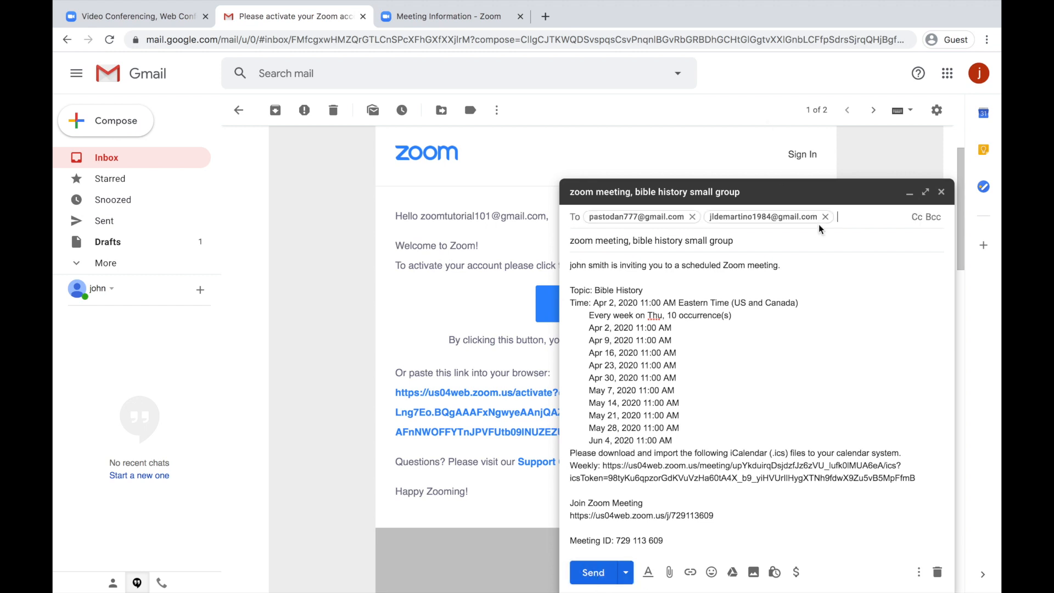
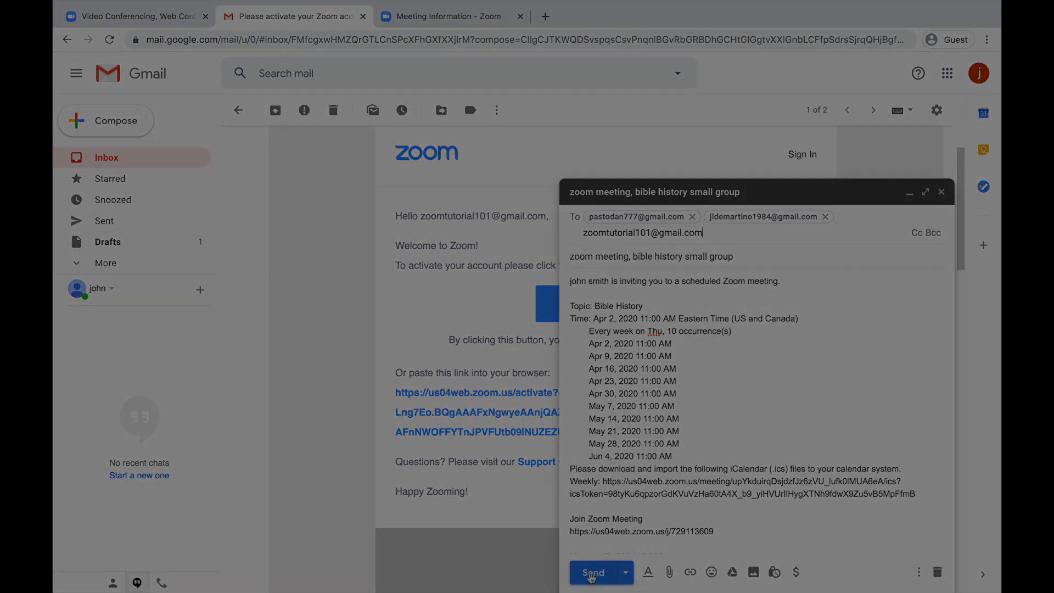
left_click(592, 574)
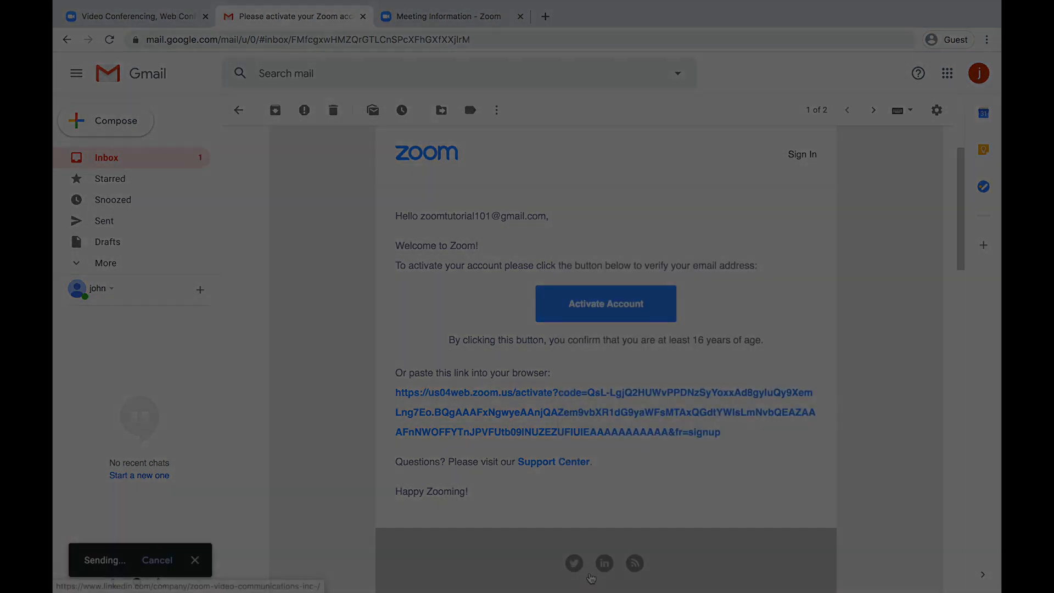